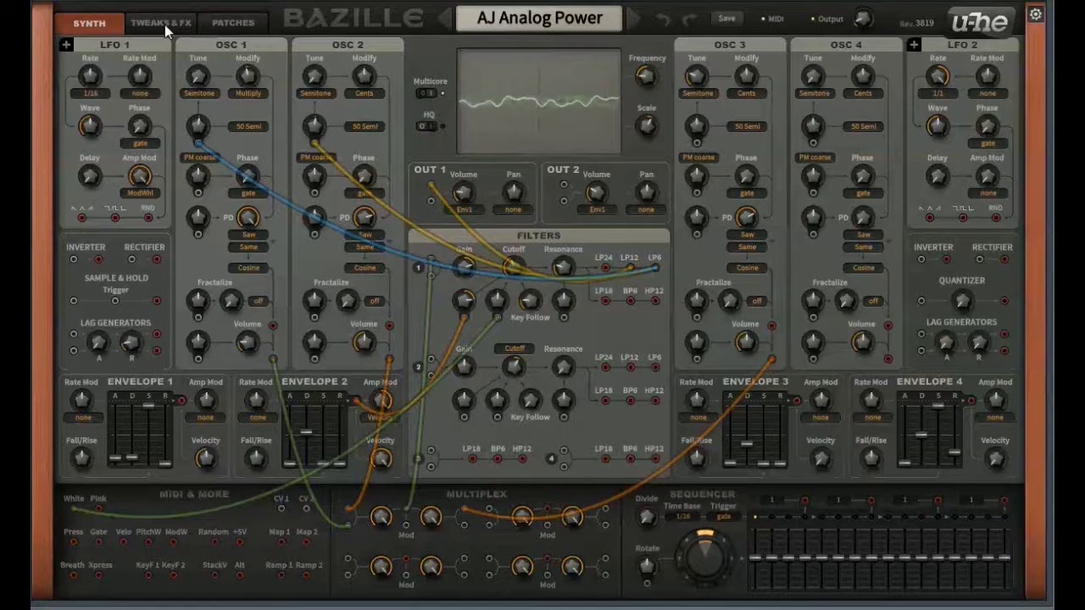
# - Look through the patch list and synth page of AJ Analog Power, and switch off its distortion and delay effects
pyautogui.click(235, 27)
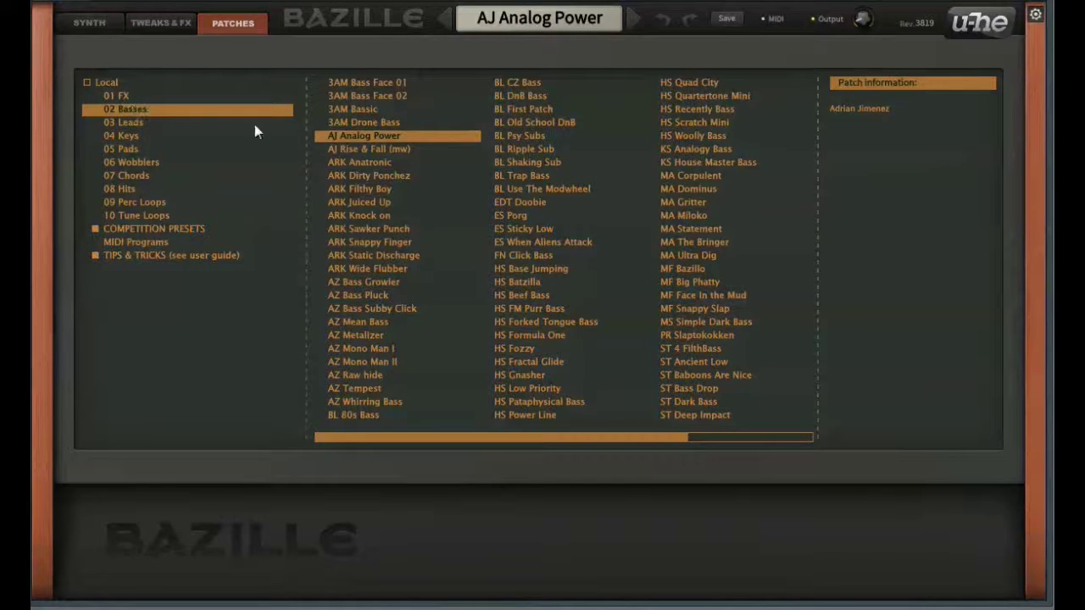
pyautogui.click(102, 28)
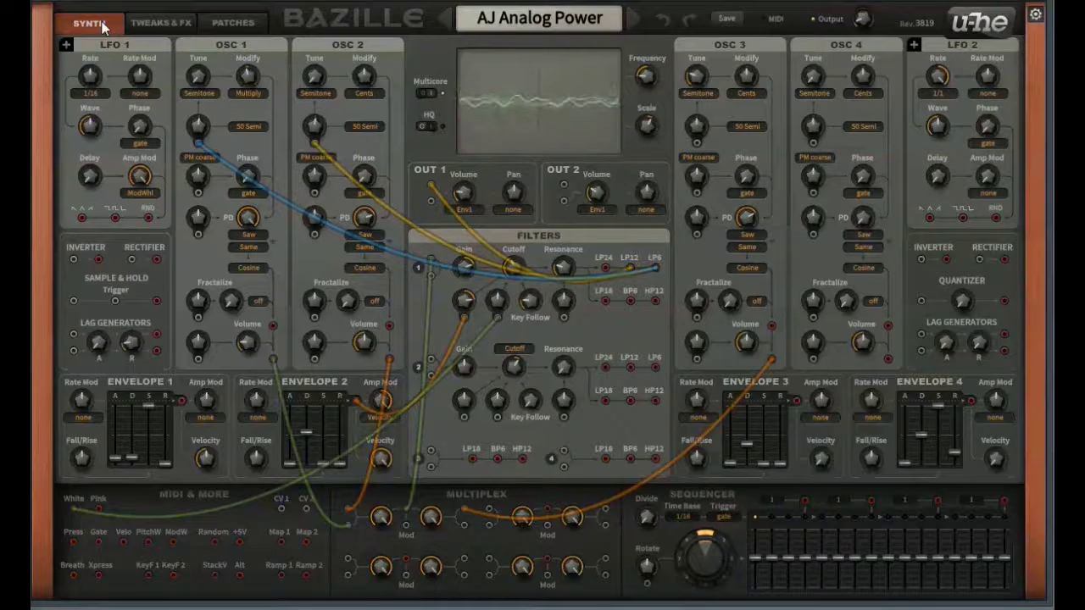
pyautogui.click(173, 23)
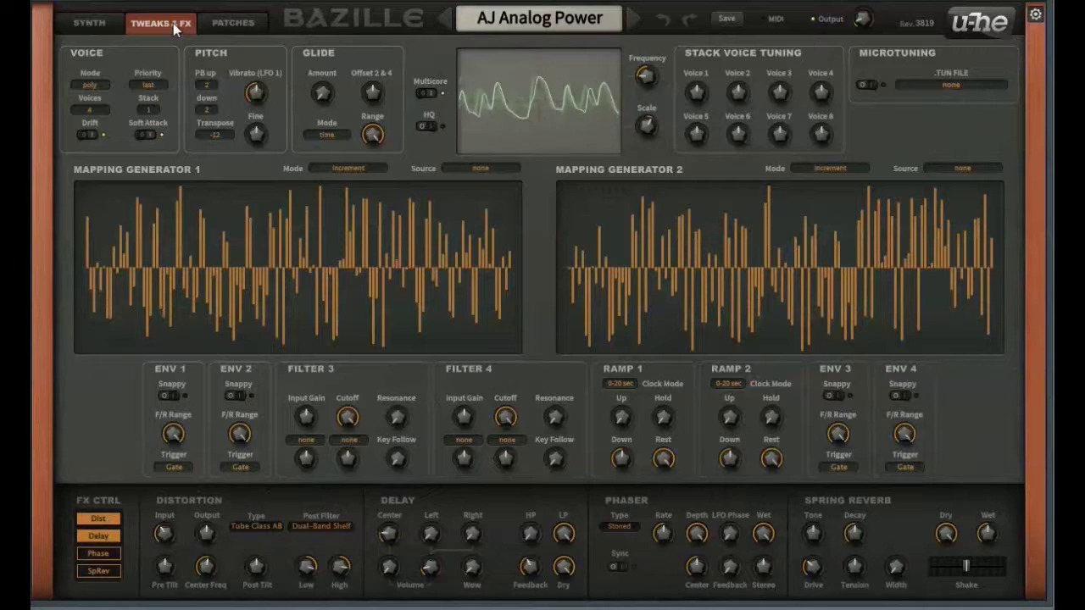
pyautogui.click(102, 521)
pyautogui.click(108, 536)
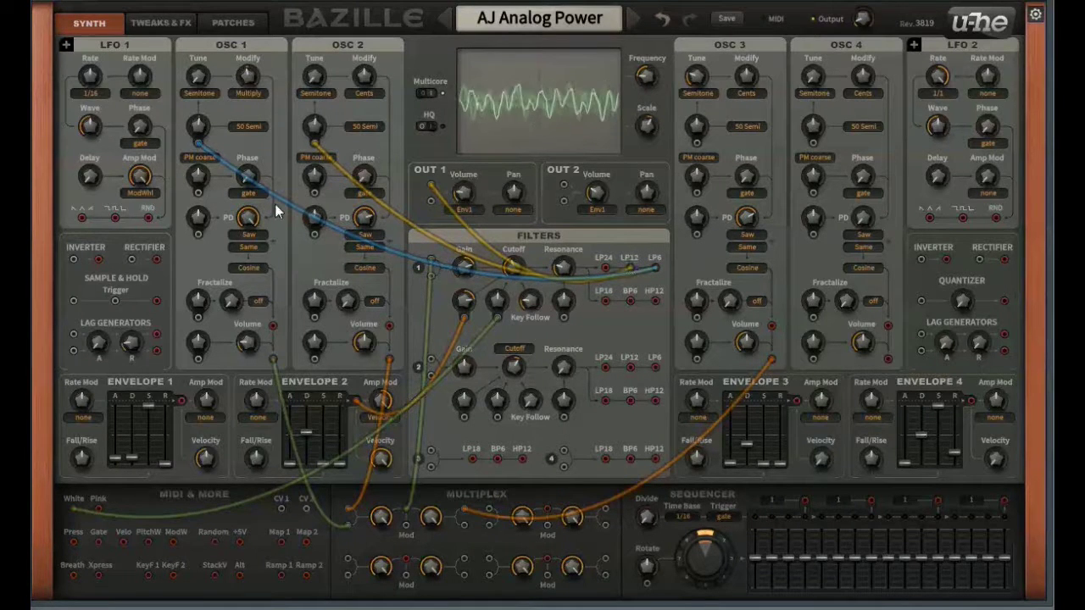
# - Remove the patch cables from the OSC 1 and OSC 2 pitch modulation inputs and both filter 1 cutoff modulation inputs
pyautogui.moveTo(200, 151); pyautogui.dragTo(201, 174)
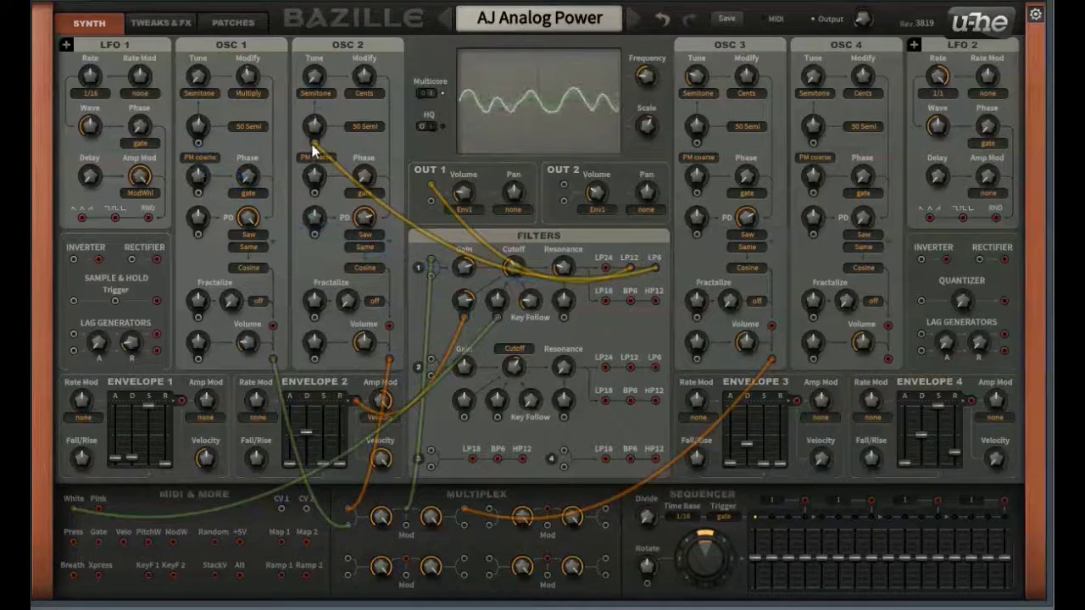
pyautogui.moveTo(311, 151); pyautogui.dragTo(311, 174)
pyautogui.click(310, 173)
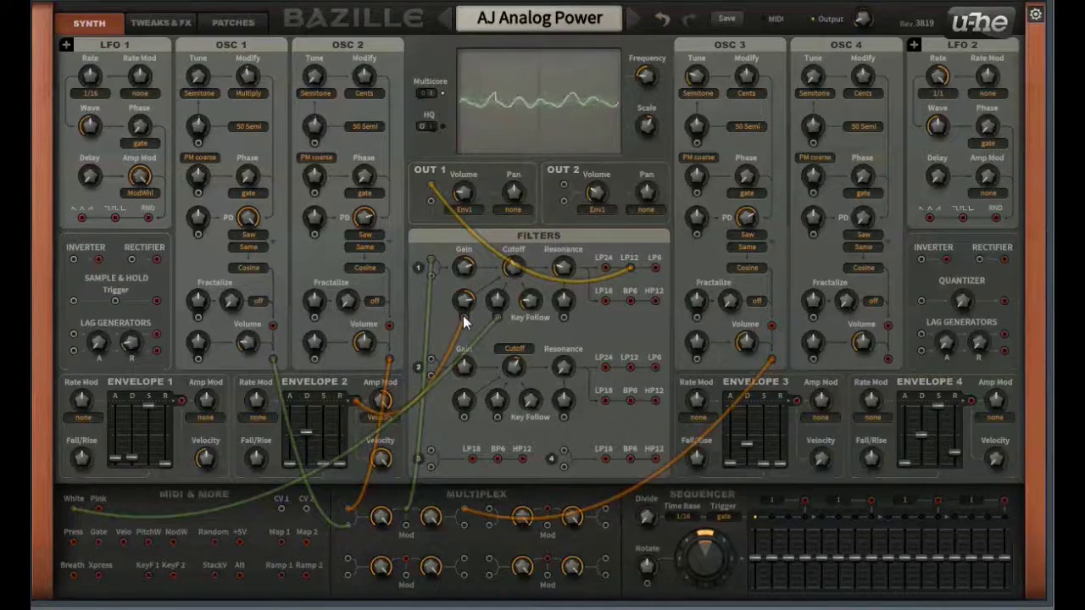
pyautogui.moveTo(462, 315); pyautogui.dragTo(448, 315)
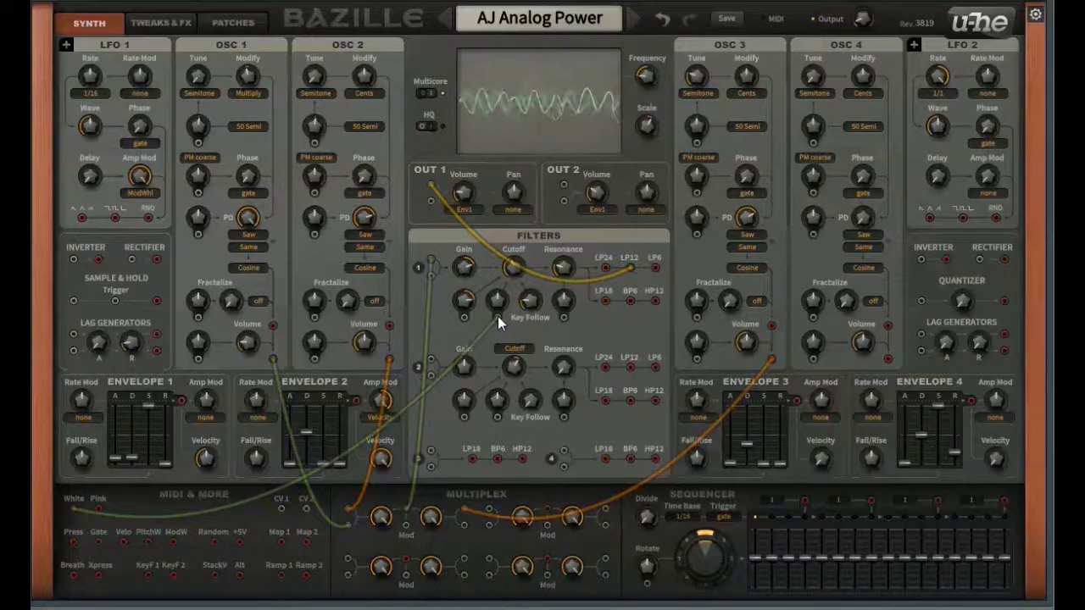
pyautogui.moveTo(498, 317); pyautogui.dragTo(503, 331)
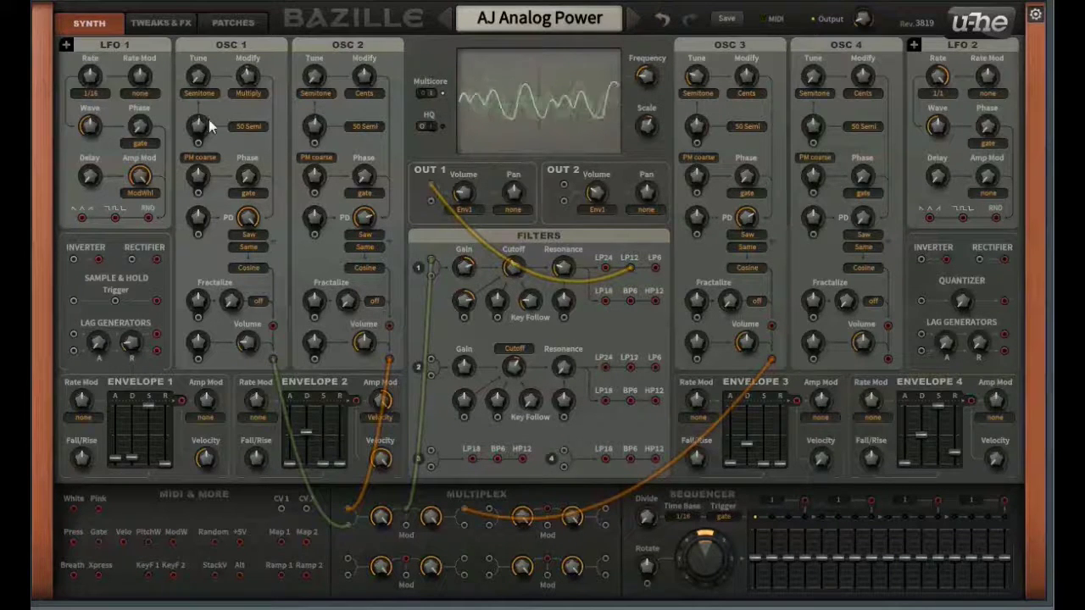
pyautogui.moveTo(199, 126)
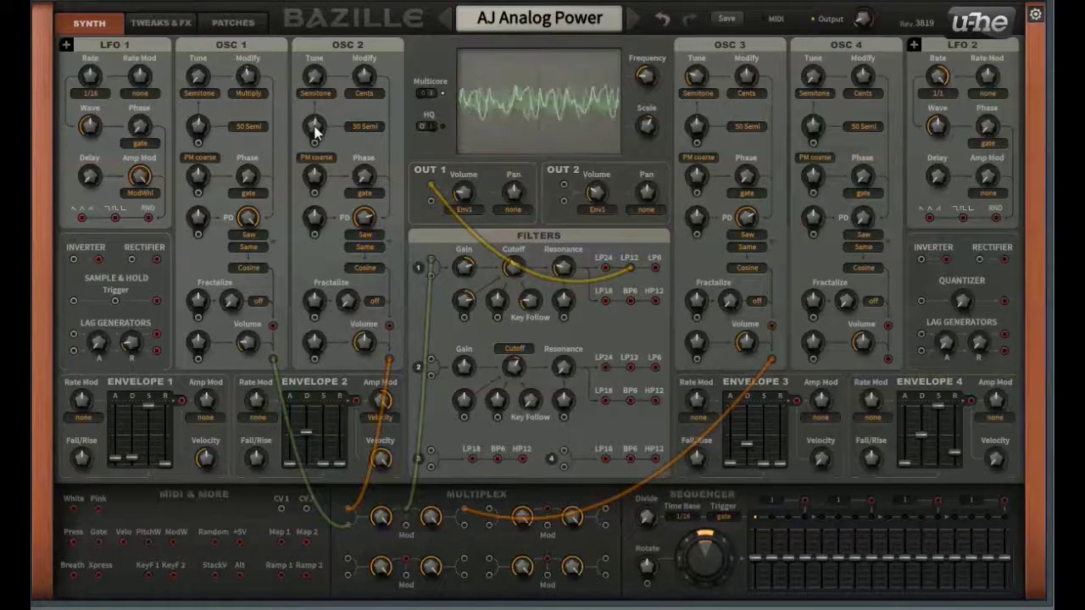
pyautogui.moveTo(313, 127)
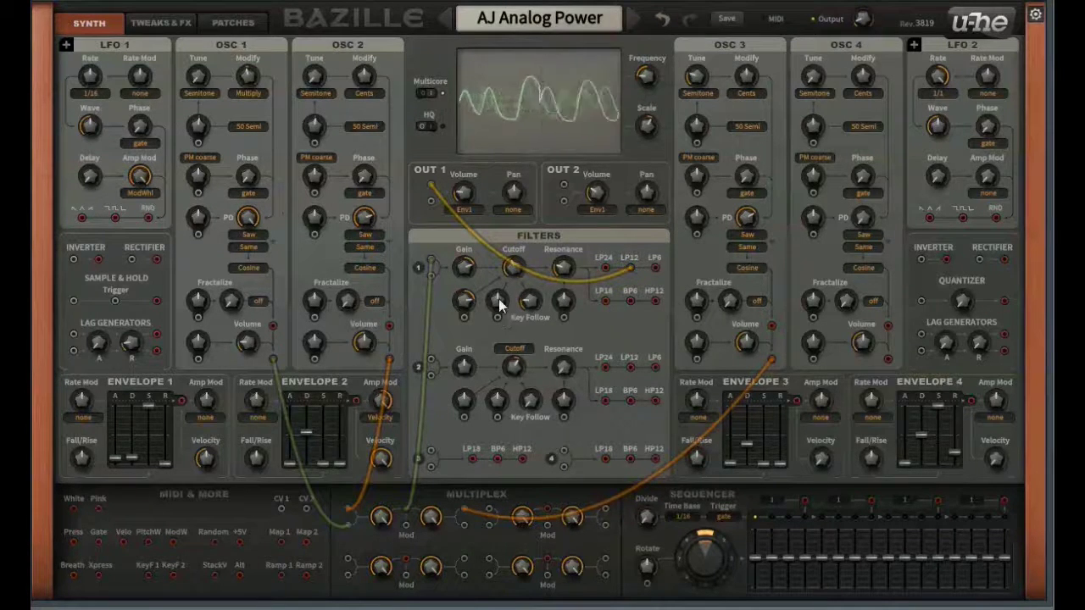
pyautogui.moveTo(498, 303)
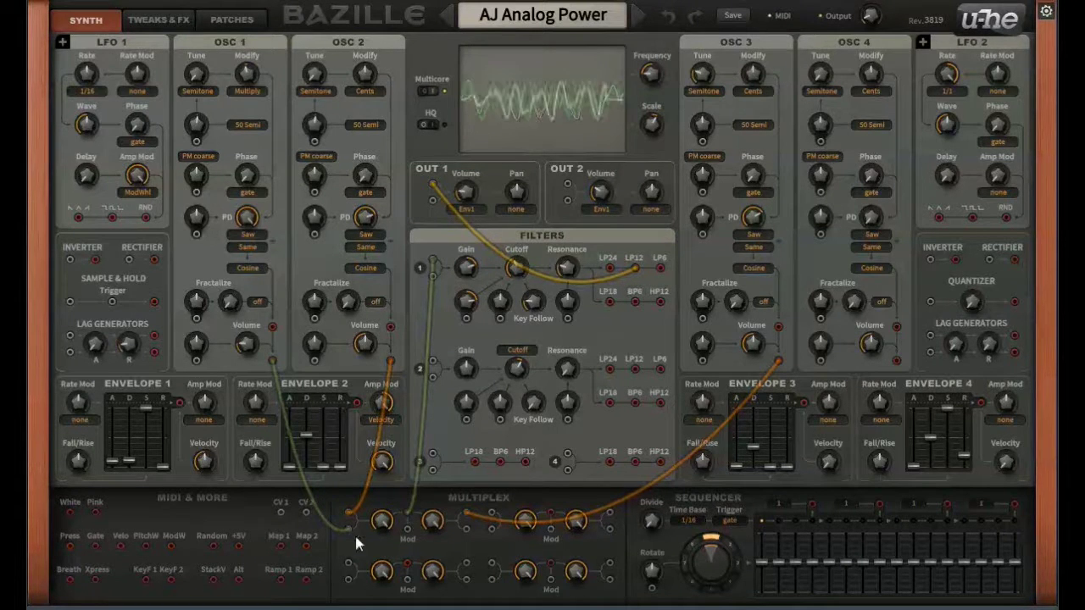
# - Route OSC 1 from the multiplexer directly into Out 1 and remove all the other patch cables
pyautogui.moveTo(348, 527); pyautogui.dragTo(436, 205)
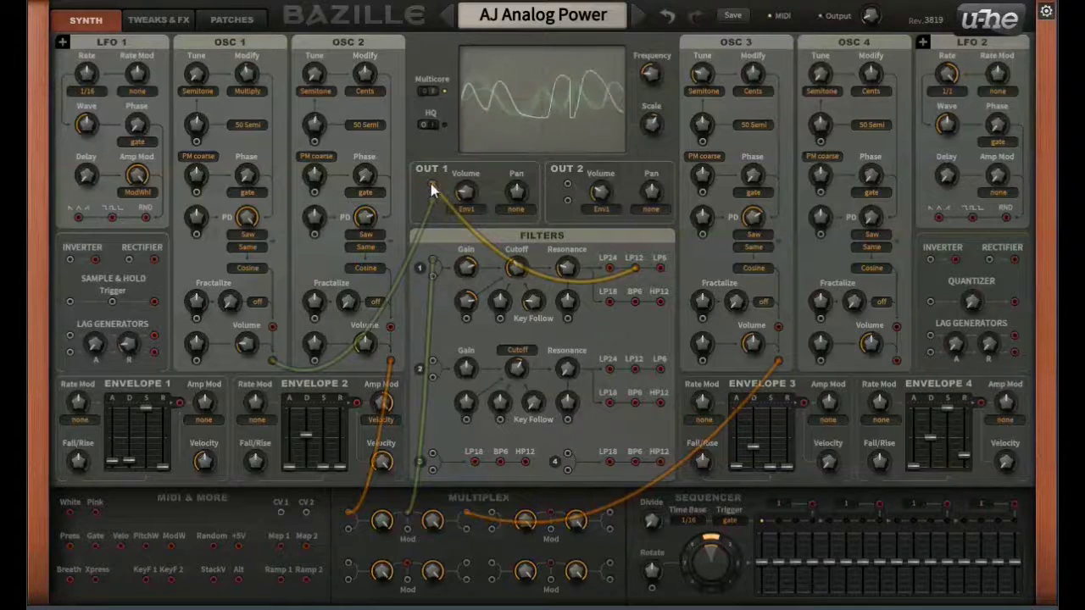
pyautogui.moveTo(434, 188); pyautogui.dragTo(474, 184)
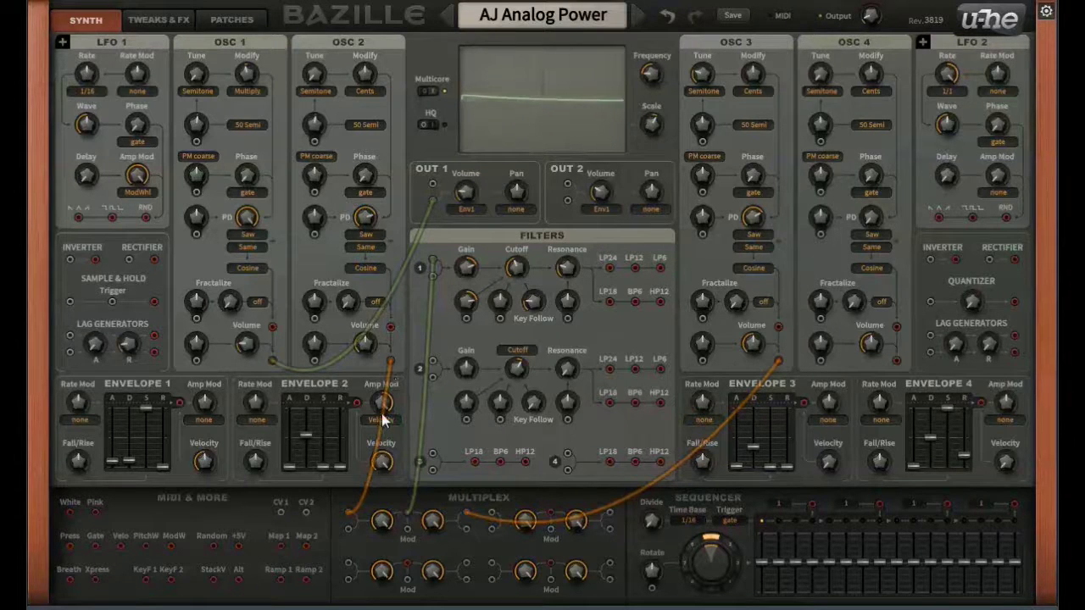
pyautogui.moveTo(348, 512); pyautogui.dragTo(335, 499)
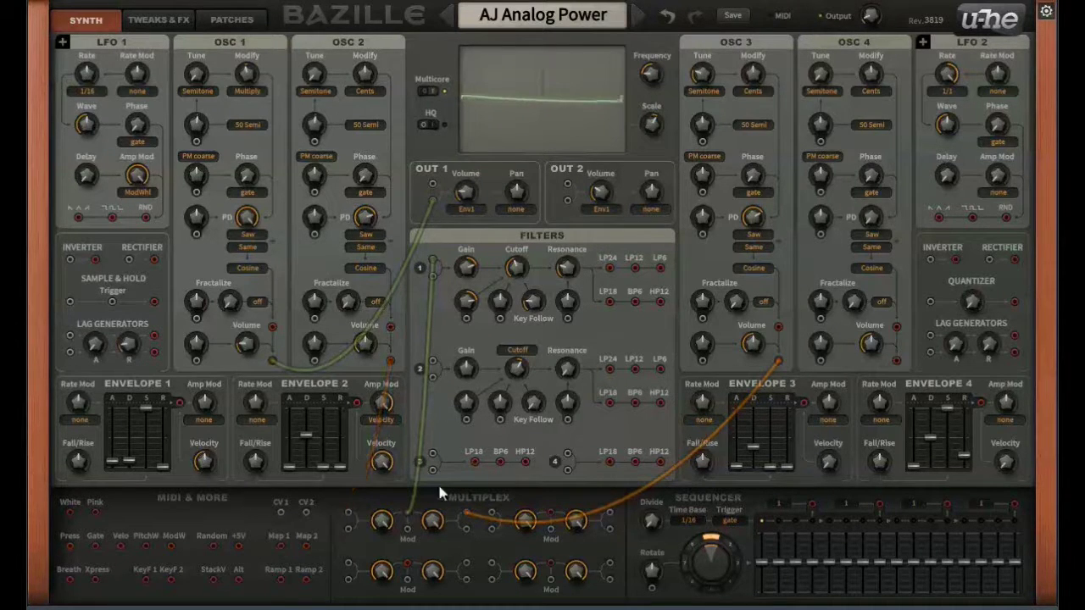
pyautogui.moveTo(432, 260); pyautogui.dragTo(449, 305)
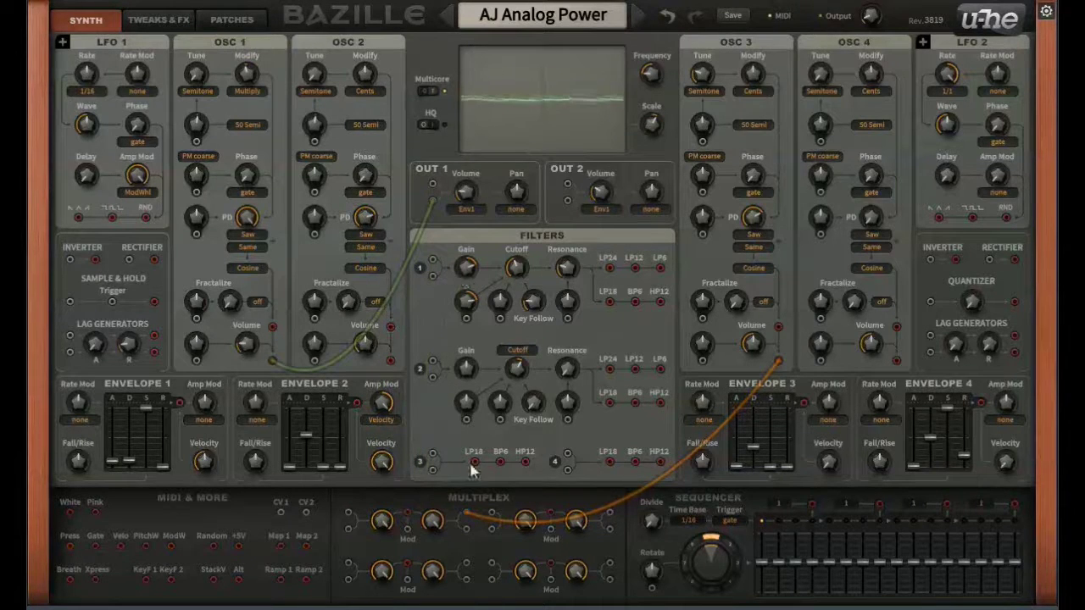
pyautogui.moveTo(469, 519); pyautogui.dragTo(487, 487)
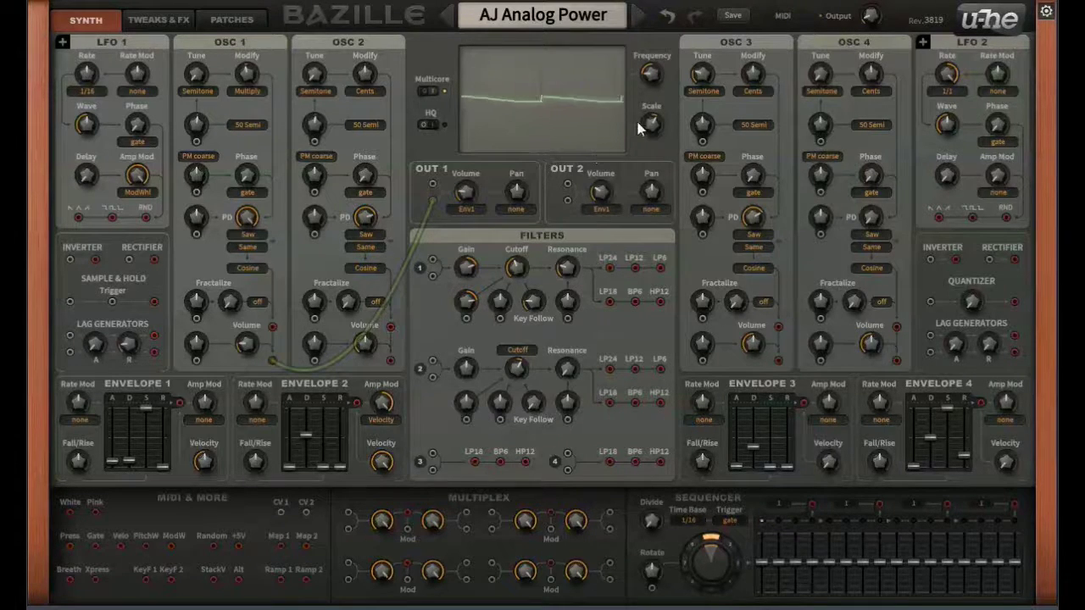
# - Set the oscilloscope's scale to 3.20 and try out OSC 1's phase distortion amount
pyautogui.moveTo(650, 125); pyautogui.dragTo(651, 103)
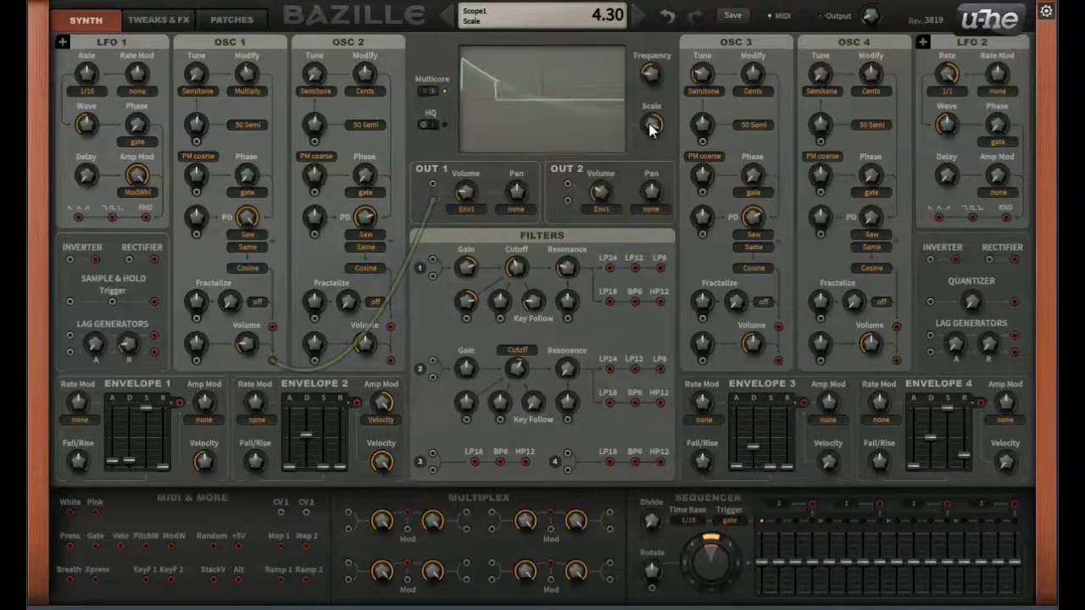
pyautogui.moveTo(646, 126); pyautogui.dragTo(645, 129)
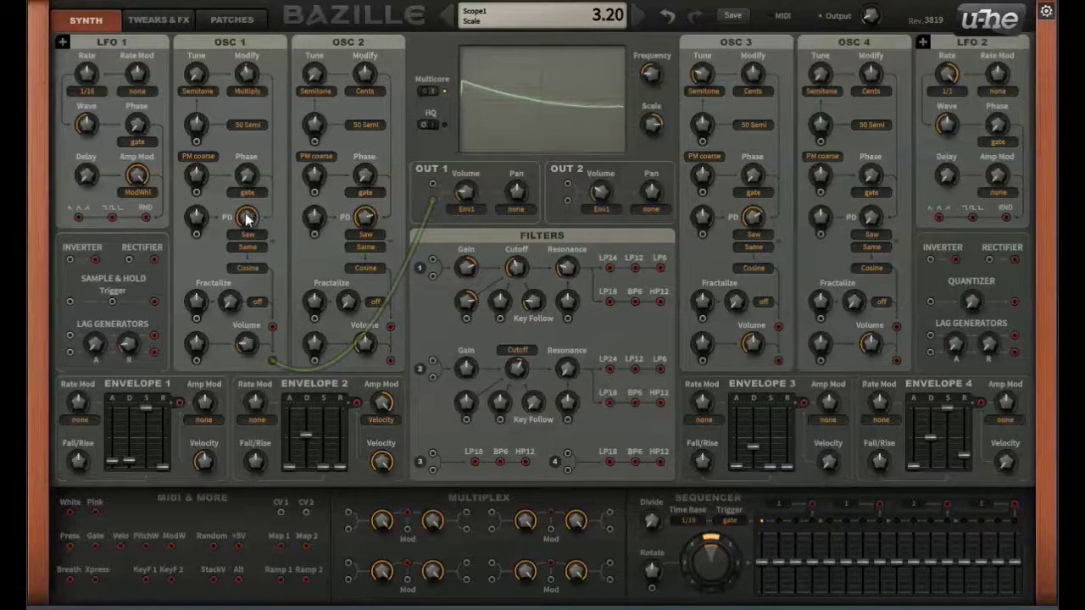
pyautogui.moveTo(245, 222); pyautogui.dragTo(245, 298)
pyautogui.moveTo(245, 298); pyautogui.dragTo(241, 292)
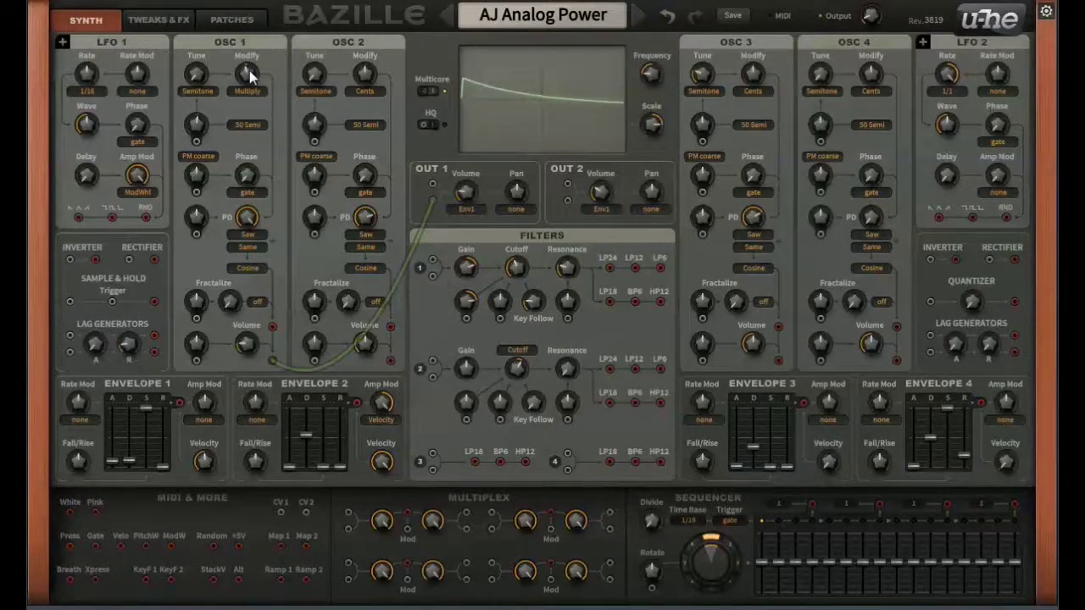
pyautogui.click(247, 74)
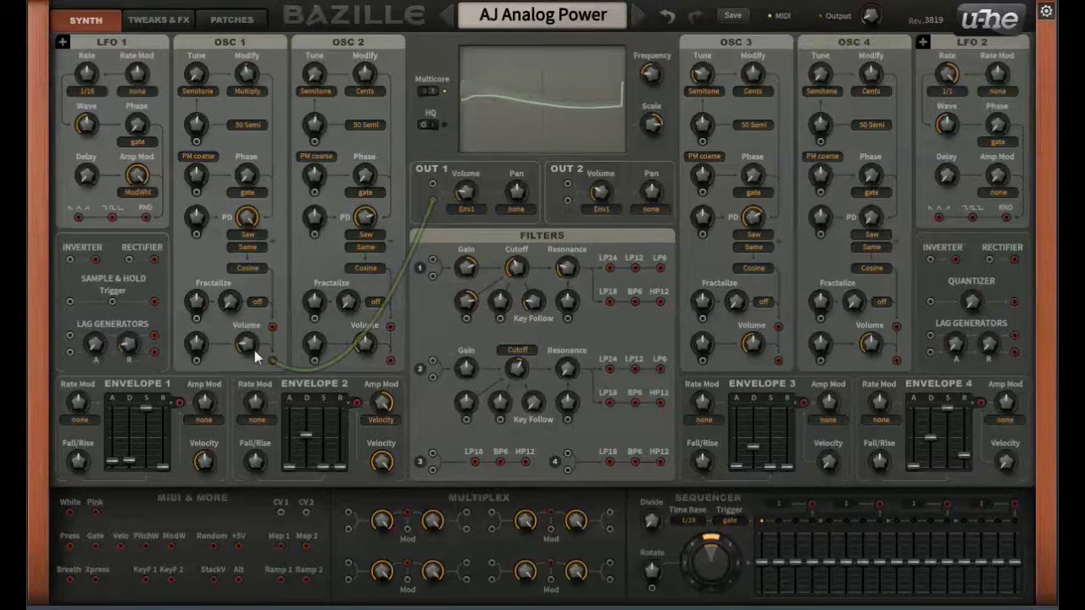
# - Raise OSC 1's volume to compare its waveform, and lower it again
pyautogui.moveTo(244, 346)
pyautogui.moveTo(245, 346); pyautogui.dragTo(257, 196)
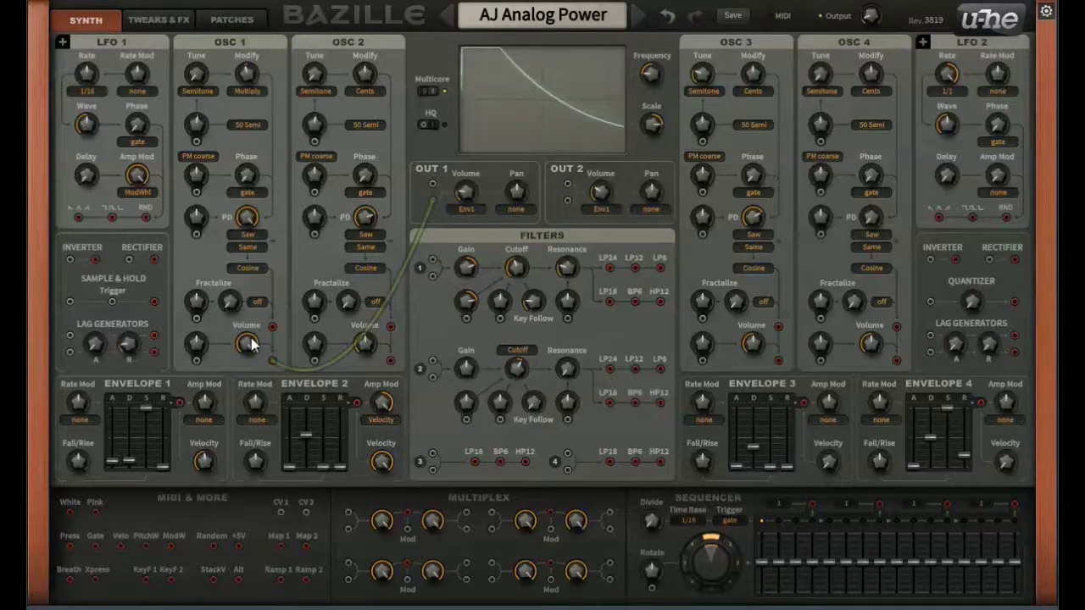
pyautogui.scroll(-4, 247, 343)
pyautogui.moveTo(249, 345); pyautogui.dragTo(243, 476)
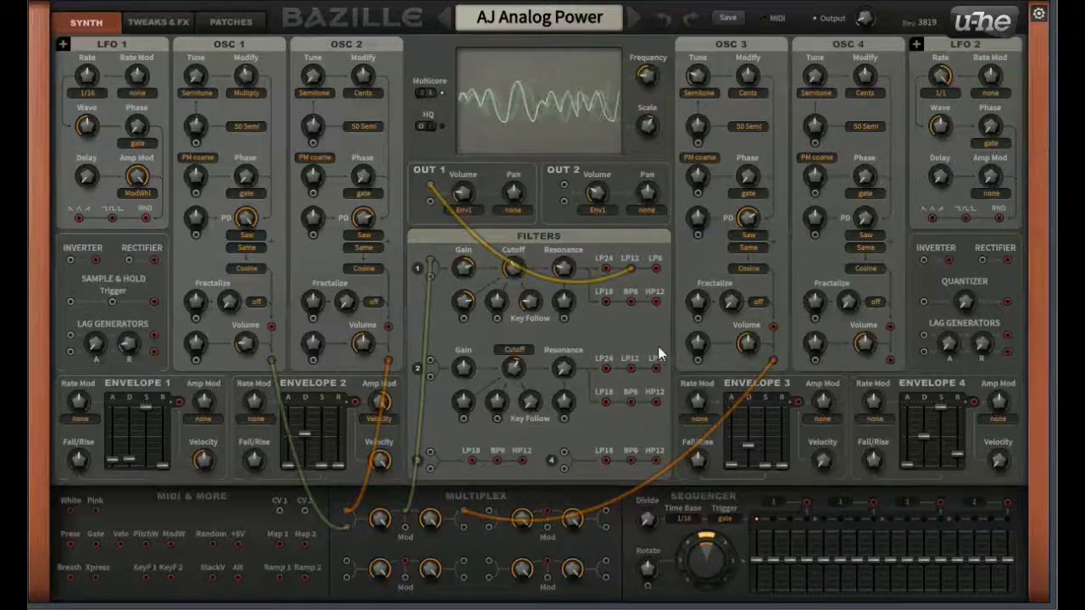
# - Route OSC 2 directly into Out 1 and remove the filter, multiplexer and OSC 3 patch cables
pyautogui.moveTo(430, 270); pyautogui.dragTo(389, 361)
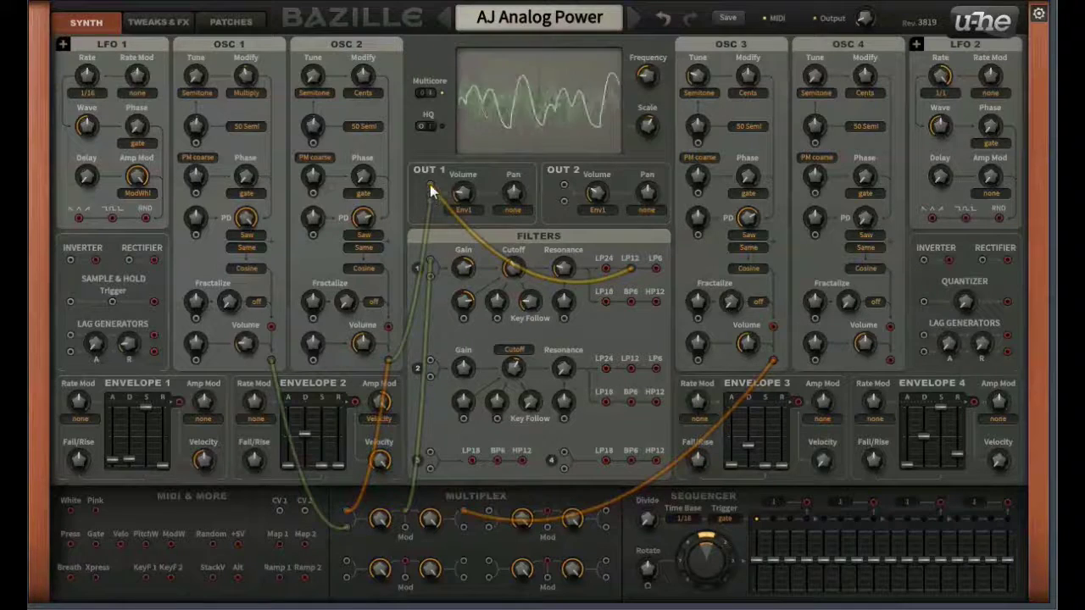
pyautogui.moveTo(438, 188); pyautogui.dragTo(463, 171)
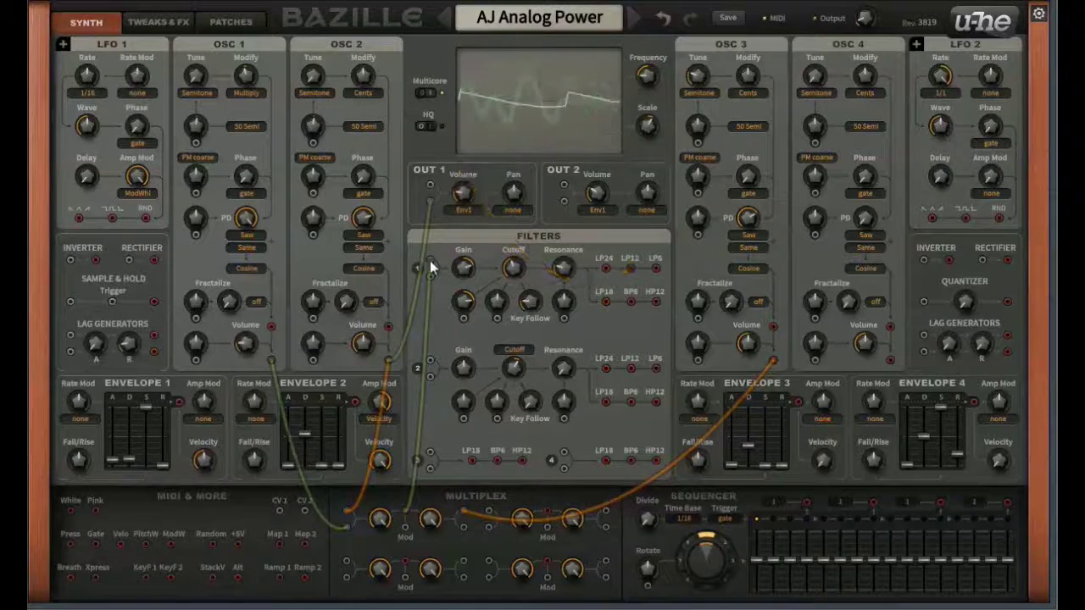
pyautogui.moveTo(433, 260); pyautogui.dragTo(430, 268)
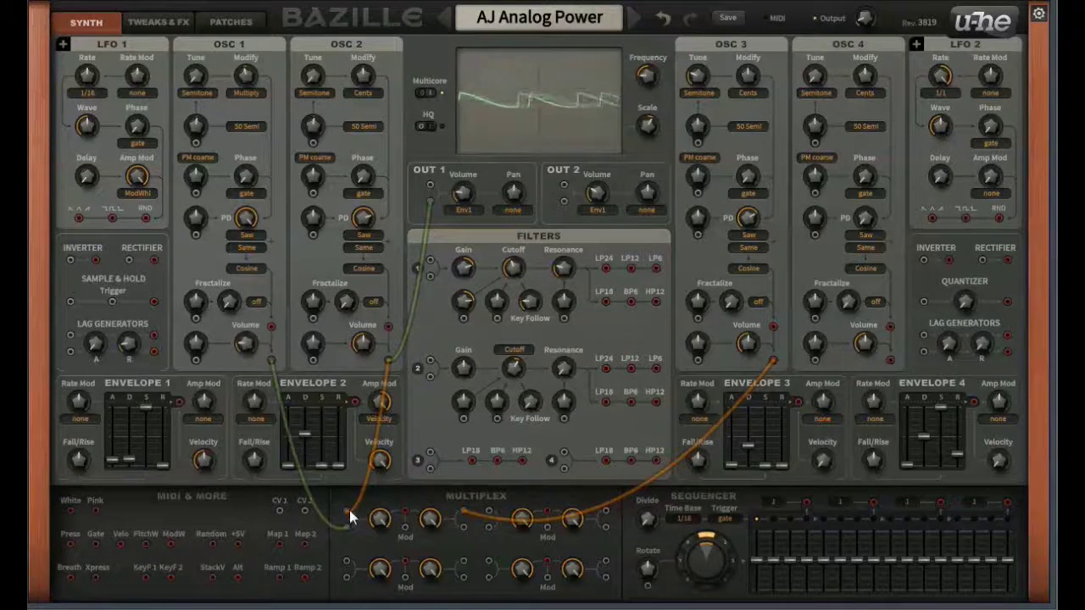
pyautogui.moveTo(344, 520); pyautogui.dragTo(345, 506)
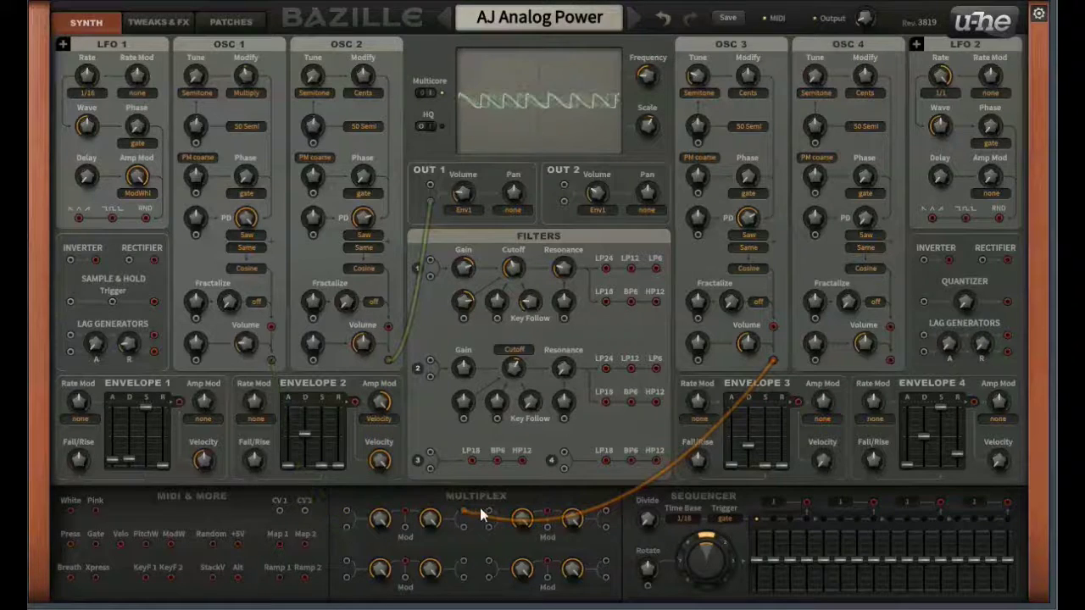
pyautogui.moveTo(464, 514); pyautogui.dragTo(474, 490)
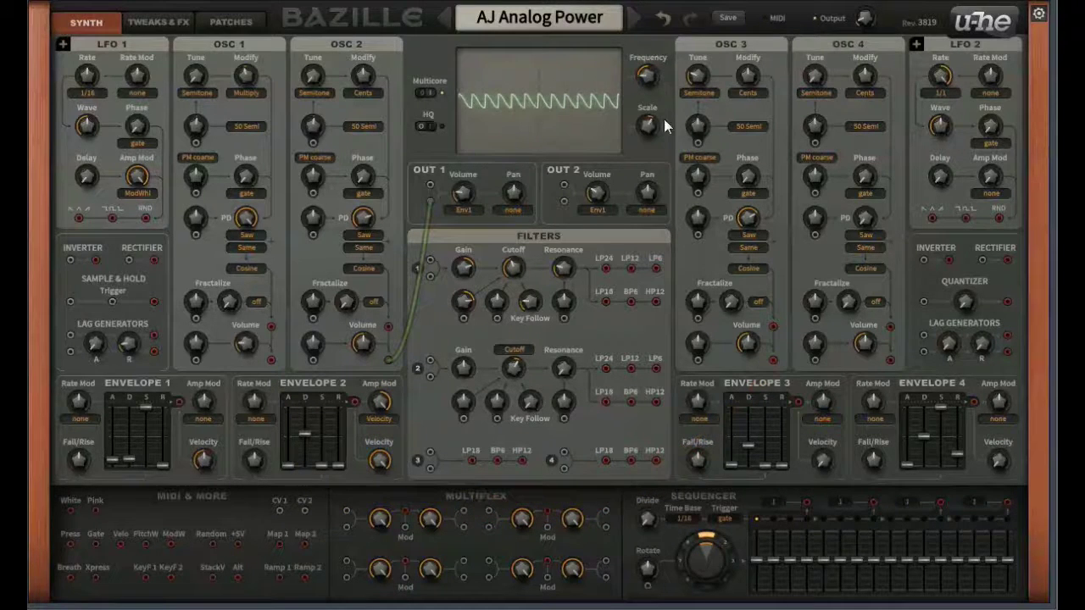
# - Set the oscilloscope's scale to 2.40 for viewing OSC 2's waveform
pyautogui.doubleClick(364, 78)
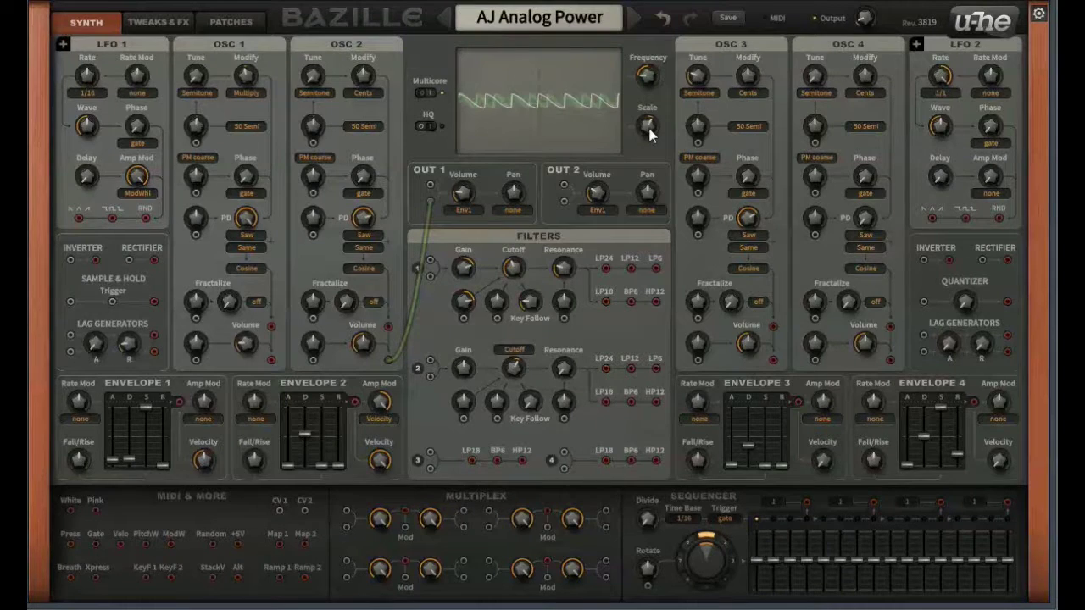
pyautogui.scroll(4, 650, 125)
pyautogui.scroll(2, 650, 125)
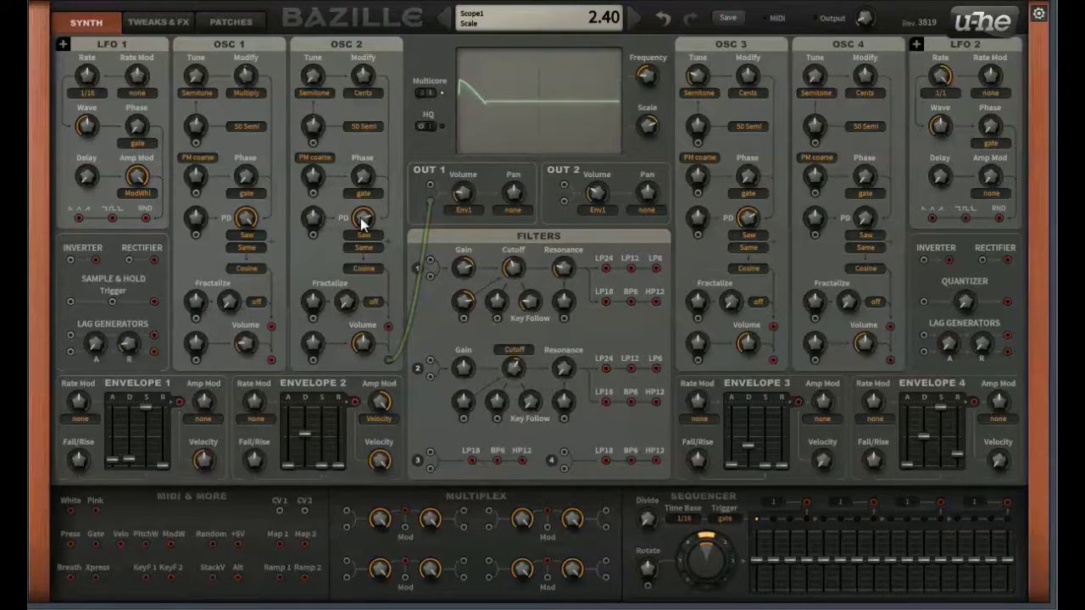
# - Try out OSC 2's phase distortion amount and patch OSC 1's output into Out 1 alongside OSC 2
pyautogui.moveTo(362, 222); pyautogui.dragTo(362, 248)
pyautogui.moveTo(362, 247); pyautogui.dragTo(362, 248)
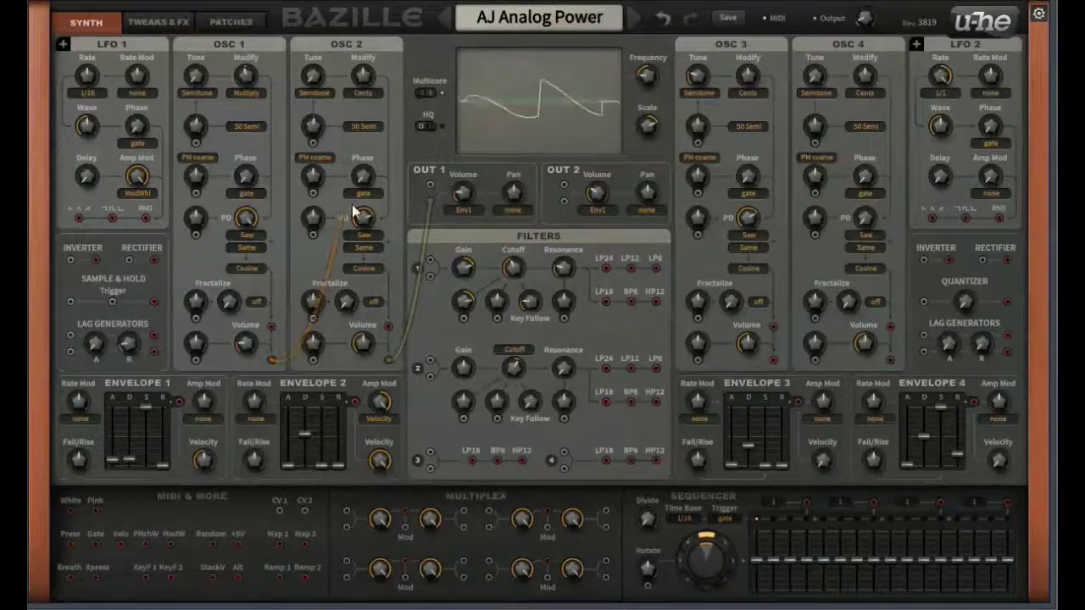
pyautogui.moveTo(354, 206); pyautogui.dragTo(429, 185)
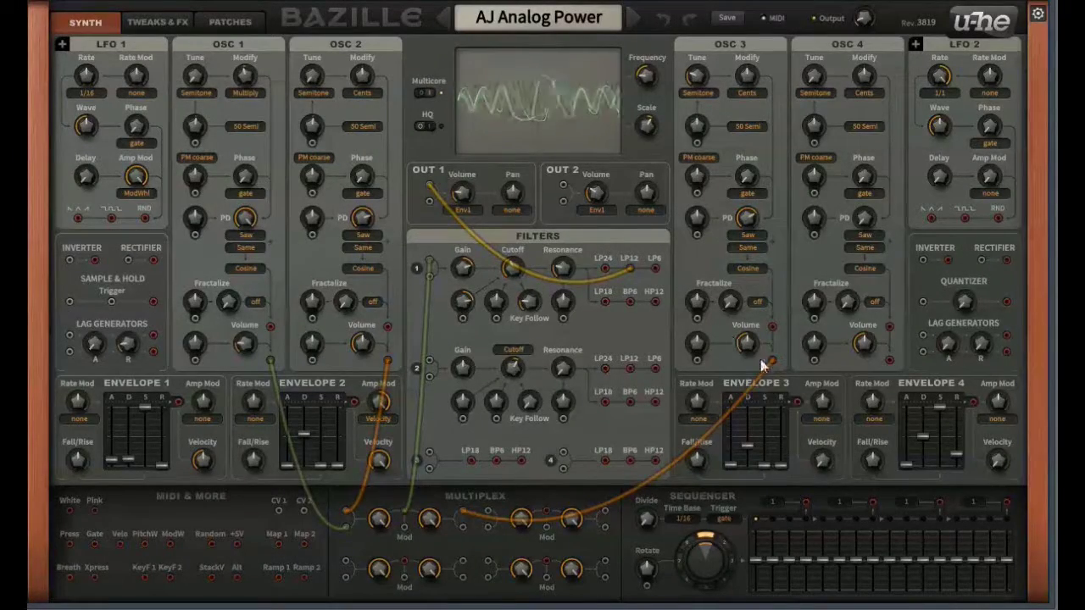
# - Route OSC 3 directly into Out 2 with all the other patch cables removed
pyautogui.moveTo(772, 361); pyautogui.dragTo(661, 258)
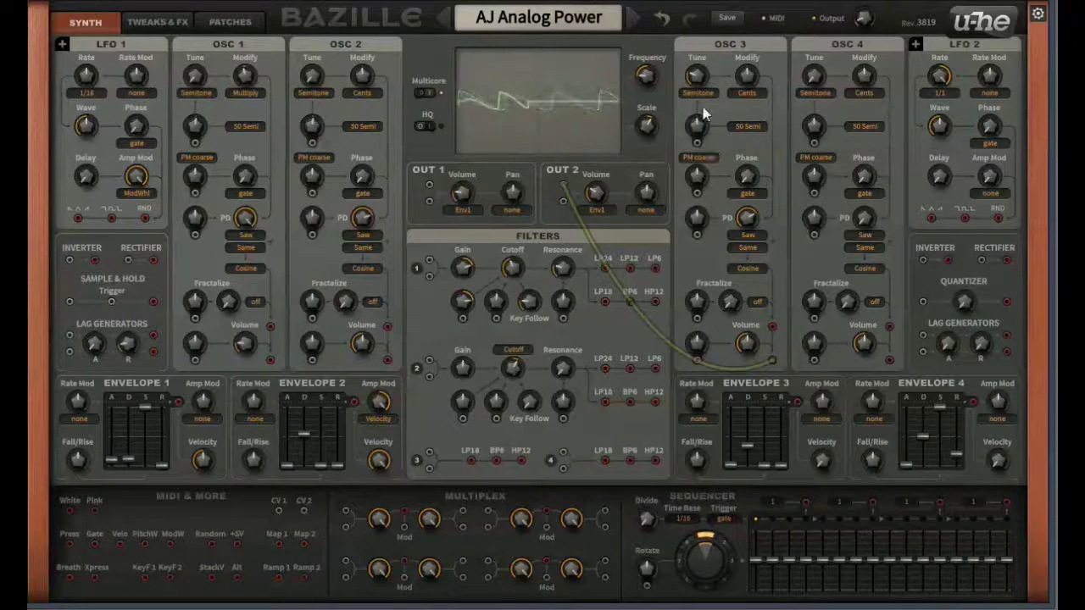
pyautogui.scroll(7, 697, 78)
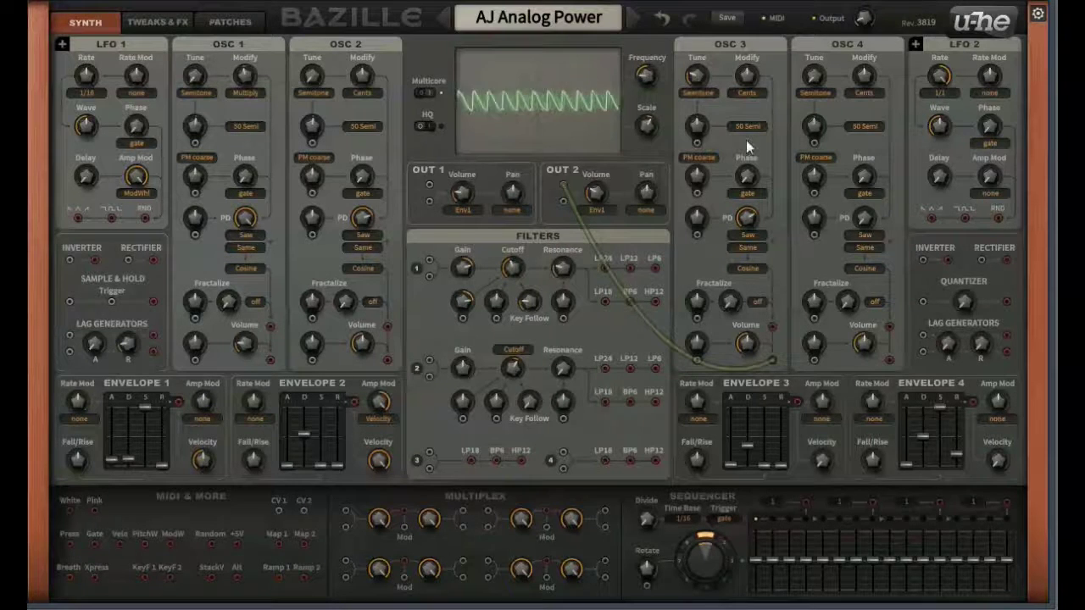
# - Set OSC 3's phase distortion amount to 71.00 while checking its spectrum in the signal analyzer
pyautogui.moveTo(749, 220)
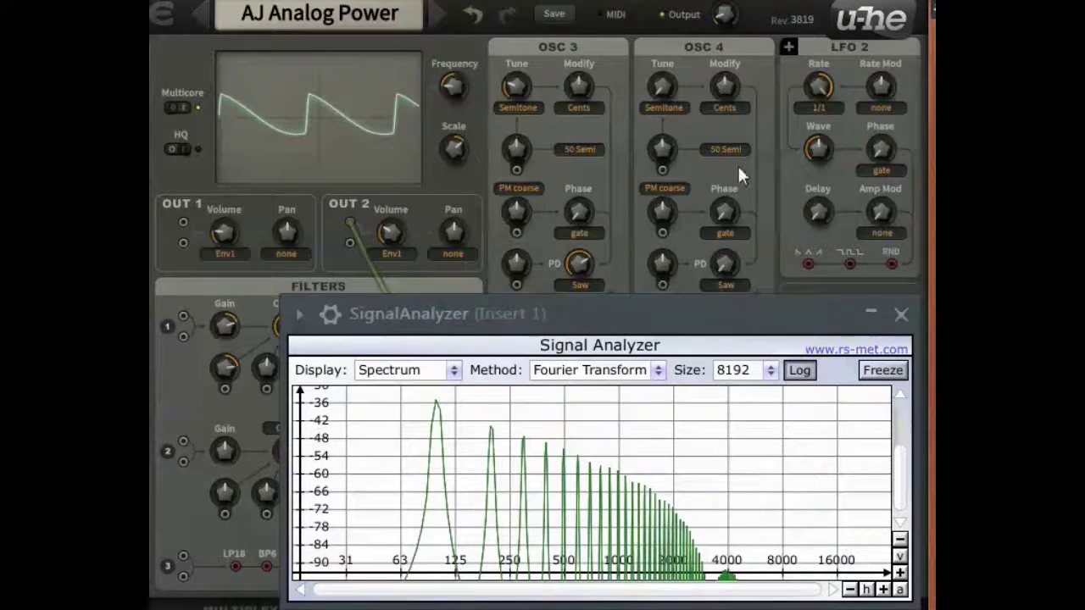
pyautogui.moveTo(582, 262)
pyautogui.moveTo(581, 261); pyautogui.dragTo(578, 258)
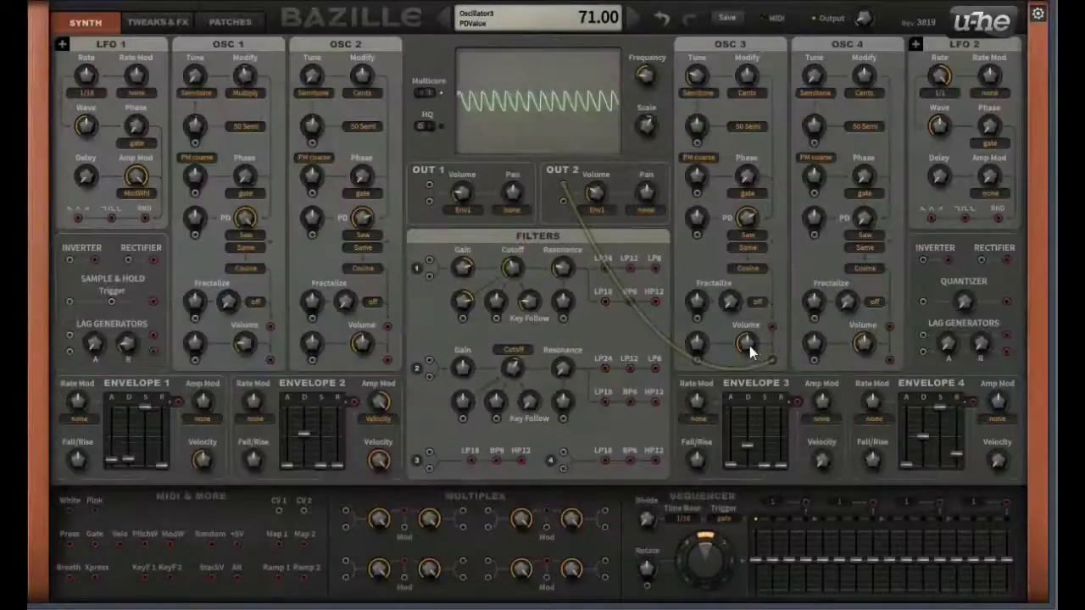
# - Patch the outputs of OSC 2 and OSC 1 into Out 1 while OSC 3 stays in Out 2
pyautogui.click(749, 345)
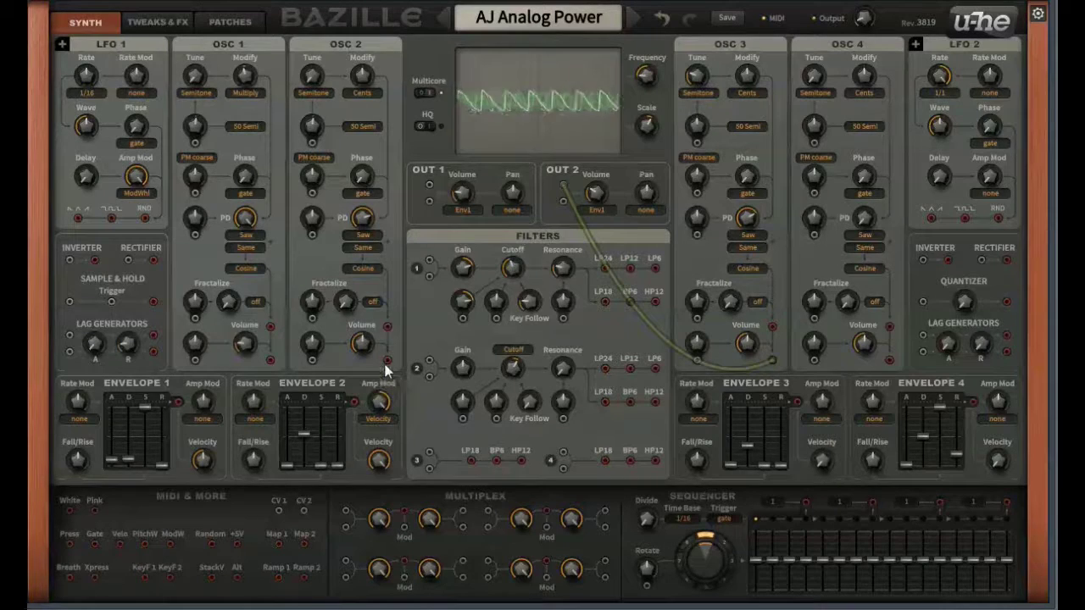
pyautogui.moveTo(388, 361); pyautogui.dragTo(415, 277)
pyautogui.moveTo(428, 201); pyautogui.dragTo(430, 200)
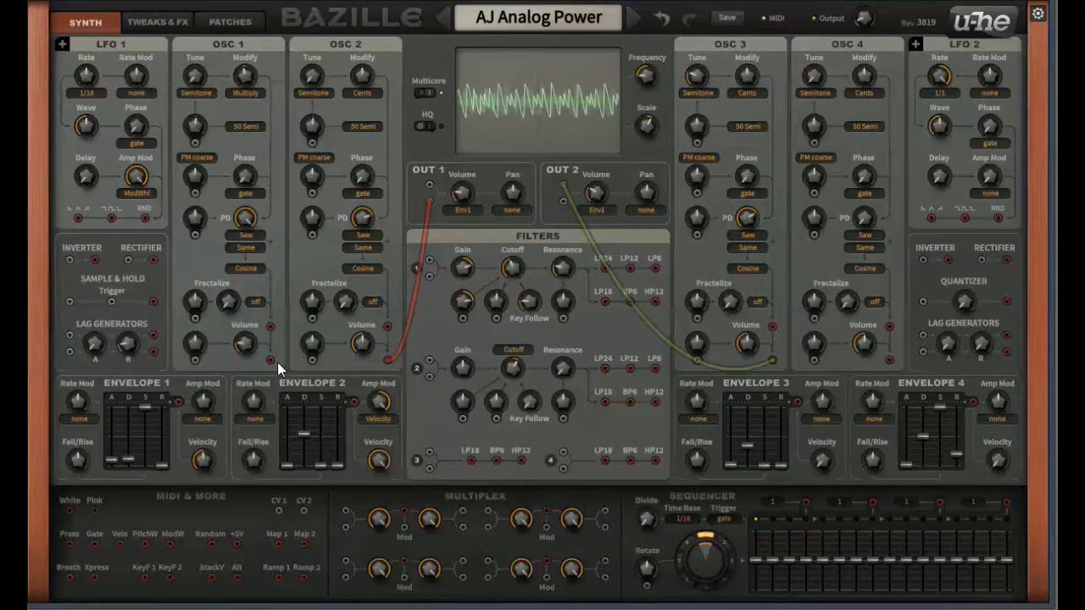
pyautogui.moveTo(270, 361); pyautogui.dragTo(431, 184)
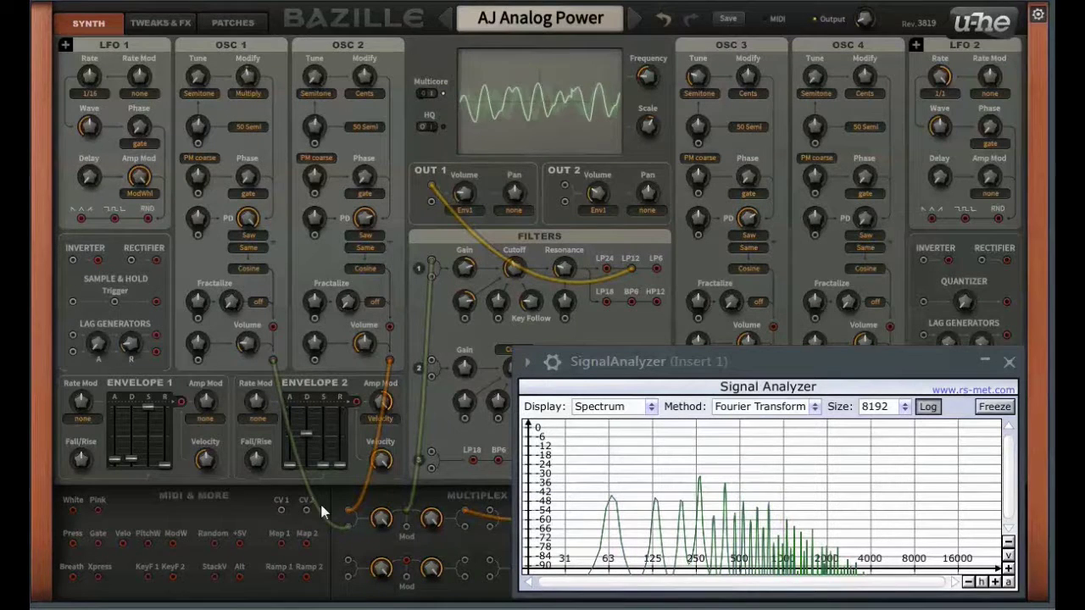
# - Try turning the first Multiplex unit's first gain down to 0.00 and adjusting its second gain to compare the oscillator mix
pyautogui.moveTo(352, 501); pyautogui.dragTo(347, 509)
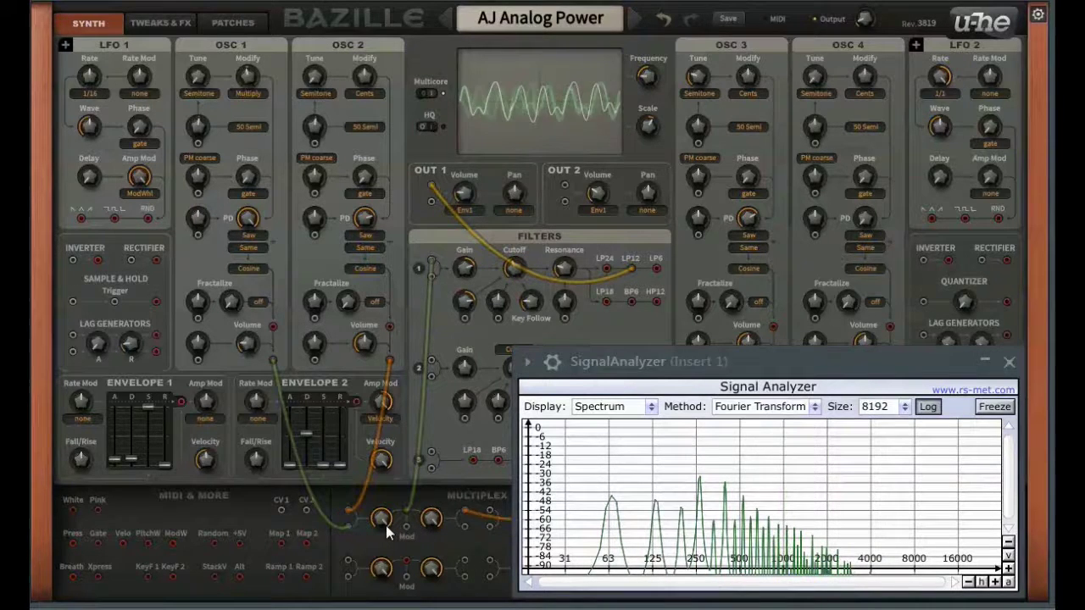
pyautogui.moveTo(381, 523); pyautogui.dragTo(398, 602)
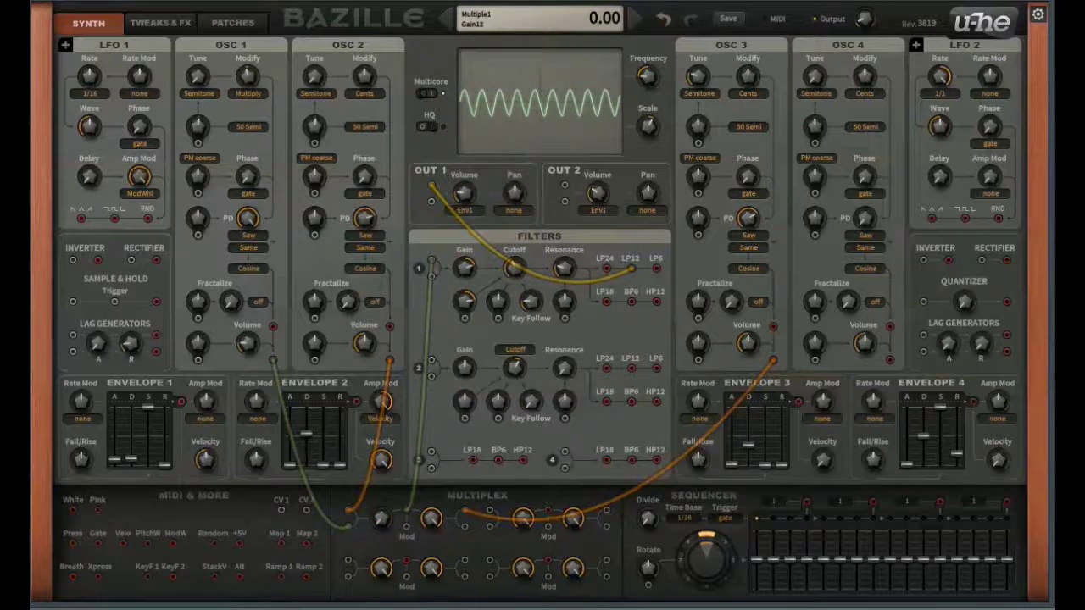
pyautogui.moveTo(431, 519); pyautogui.dragTo(428, 484)
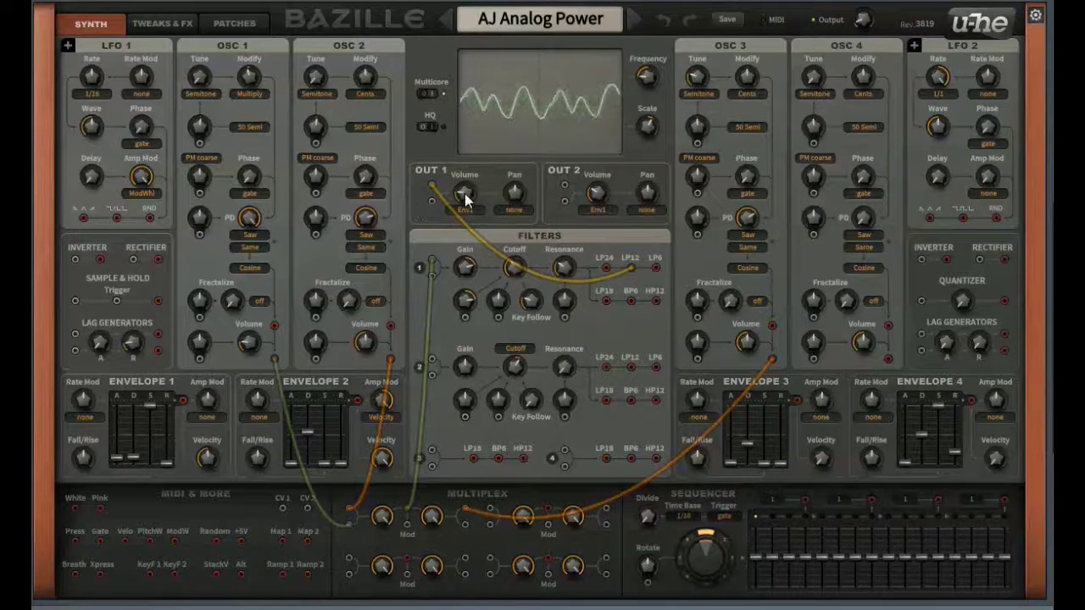
# - Examine Out 1's volume and its Env1 modulation source, along with the attack and sustain settings of Envelope 1
pyautogui.moveTo(464, 194); pyautogui.dragTo(539, 100)
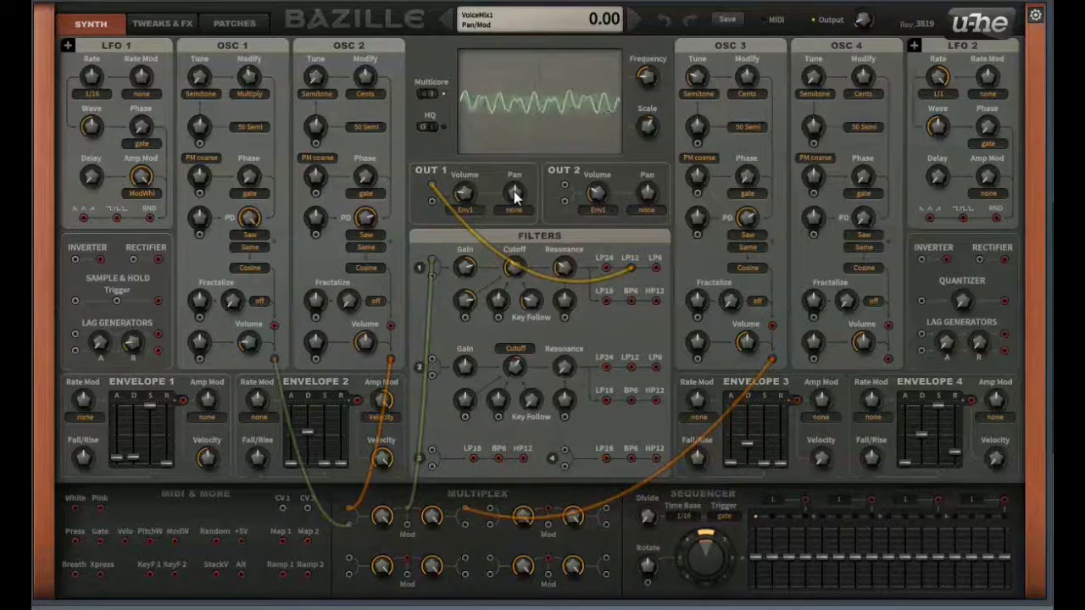
pyautogui.click(473, 210)
pyautogui.click(512, 240)
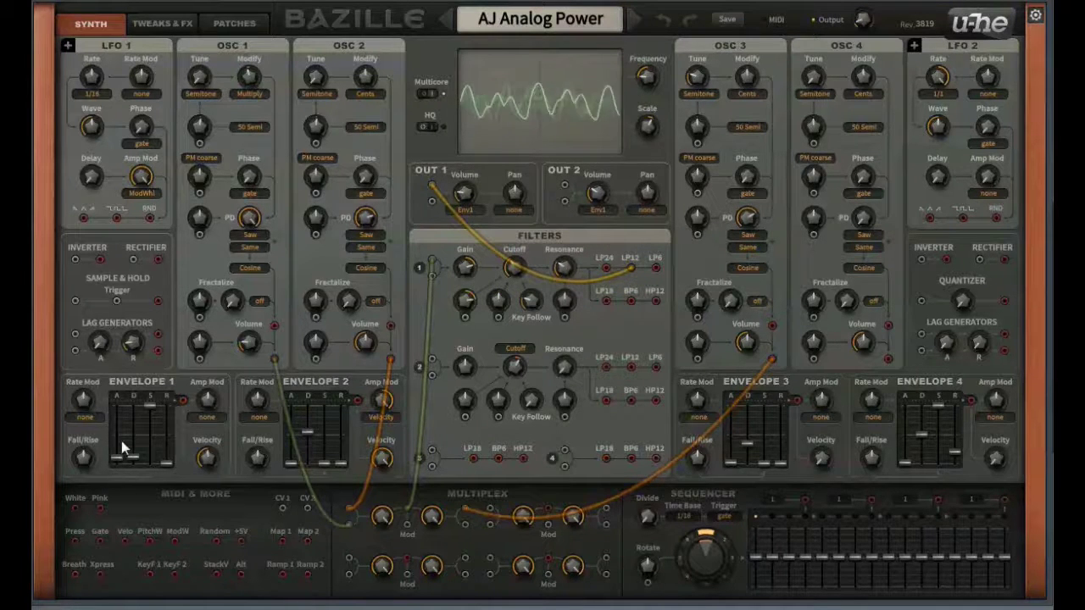
pyautogui.moveTo(115, 456)
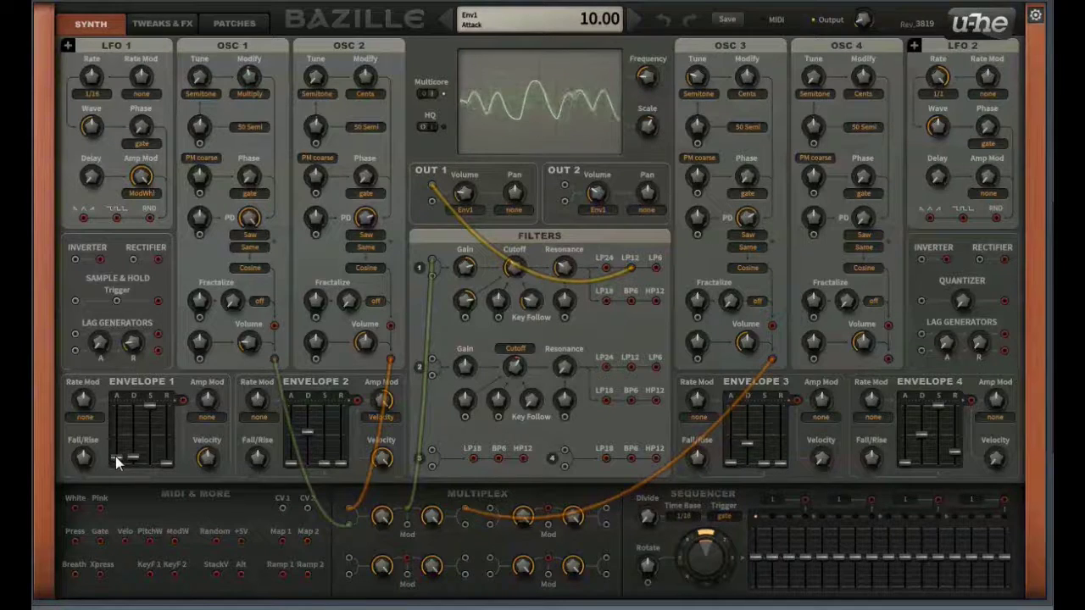
pyautogui.moveTo(148, 406)
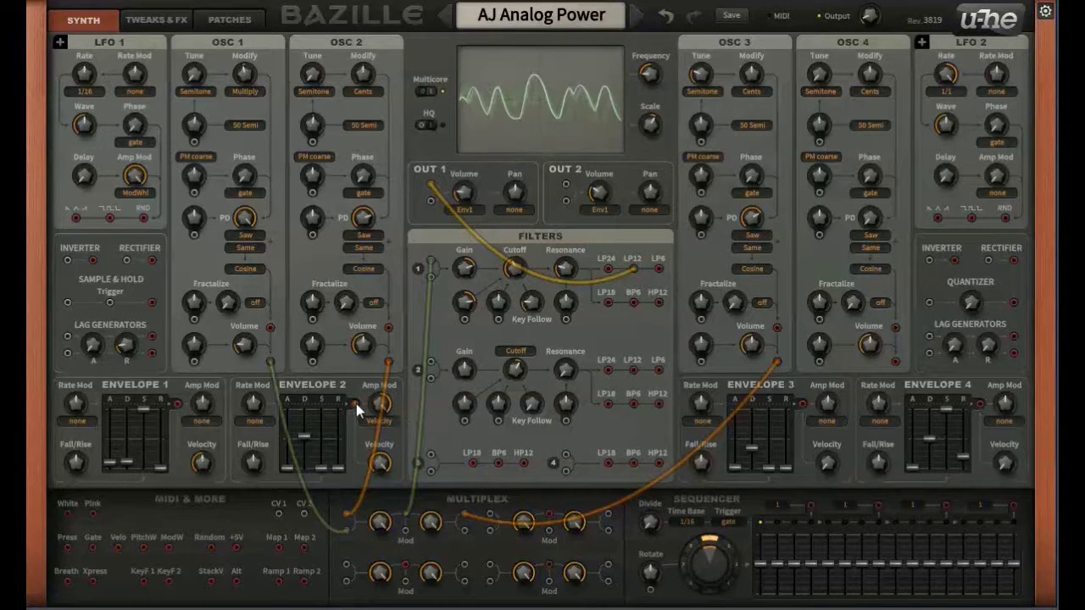
# - Patch Envelope 2's output into Filter 1's first cutoff modulation input and check the effect in the signal analyzer
pyautogui.moveTo(356, 404); pyautogui.dragTo(466, 322)
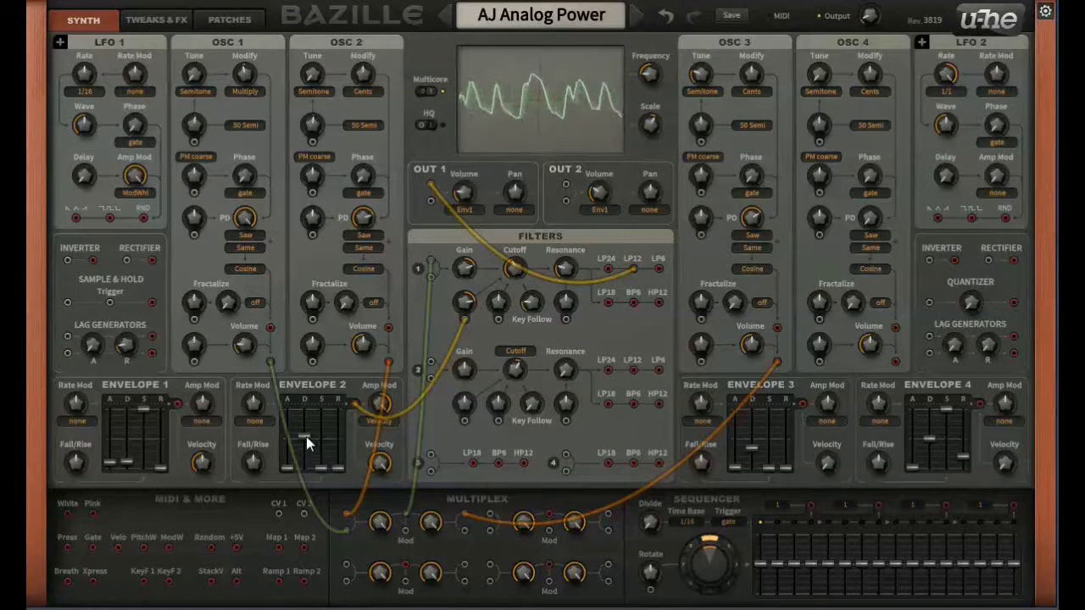
pyautogui.moveTo(306, 437)
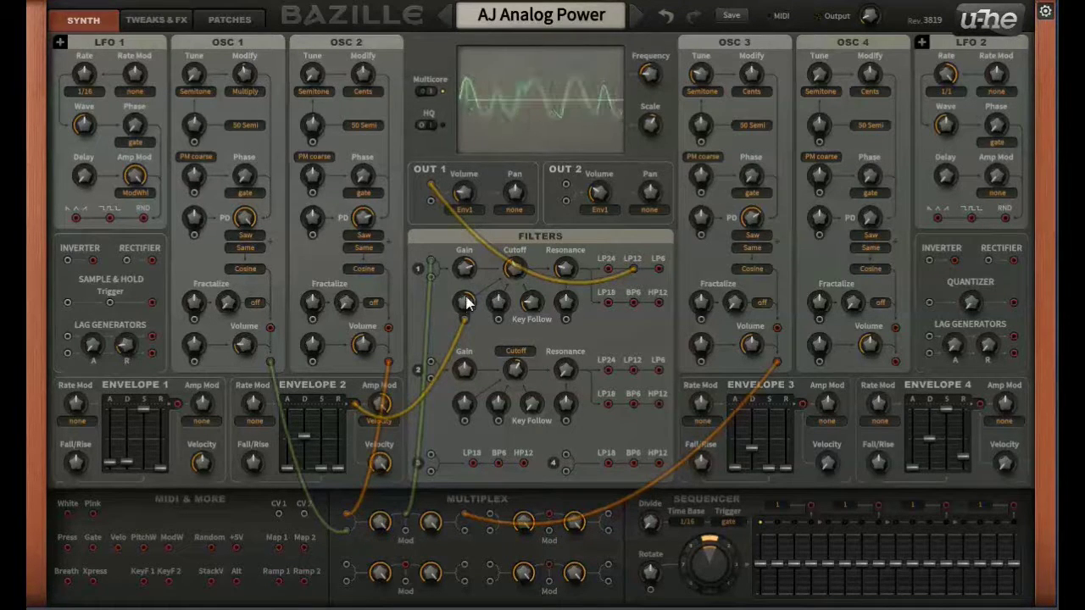
pyautogui.moveTo(1084, 345); pyautogui.dragTo(814, 339)
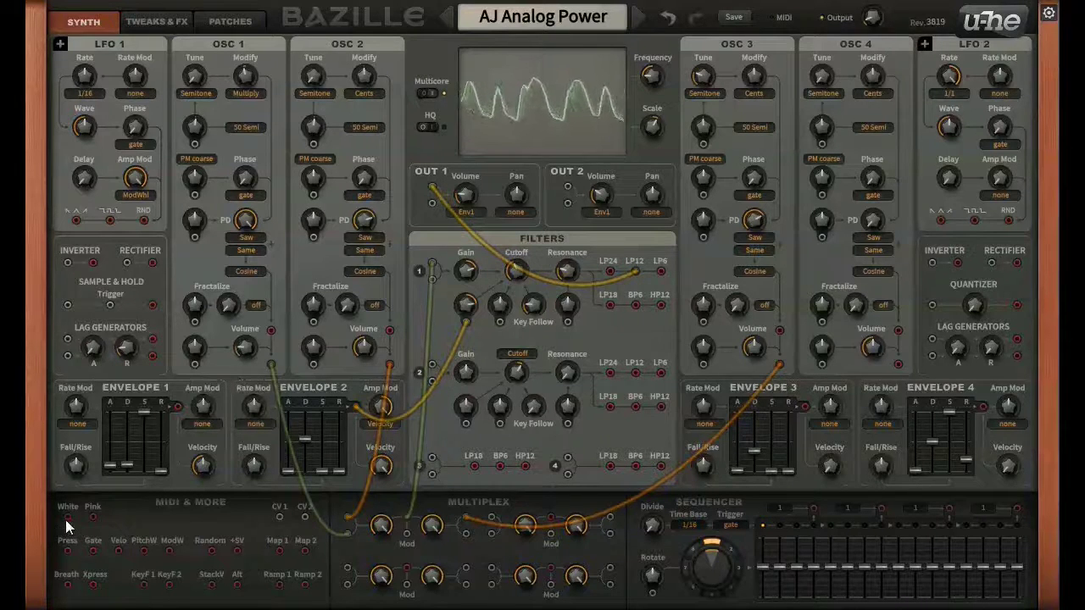
# - Patch the White noise source into Filter 1's second cutoff modulation input and check that input's depth
pyautogui.moveTo(66, 519); pyautogui.dragTo(500, 324)
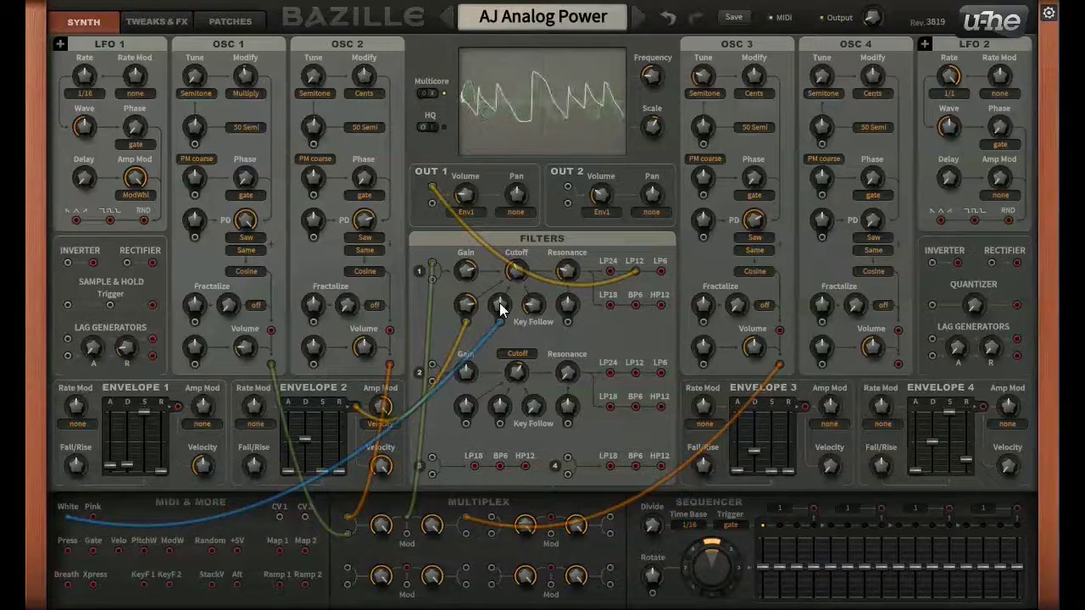
pyautogui.click(500, 307)
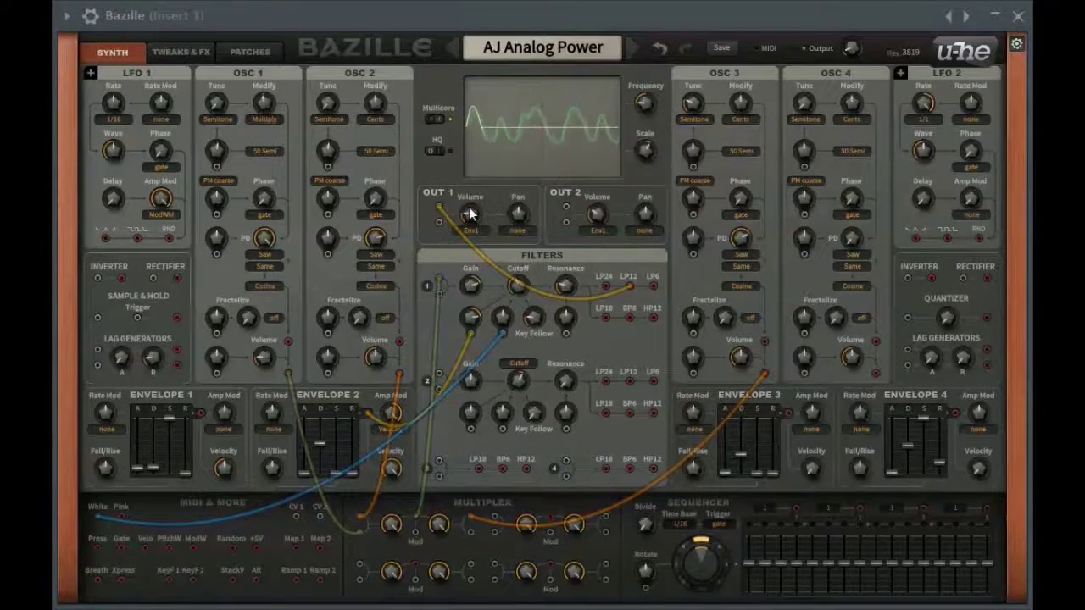
# - Audition the white noise alone through Out 2 with Out 1 turned down, view its spectrum, and restore the cable and volume
pyautogui.moveTo(469, 207); pyautogui.dragTo(570, 214)
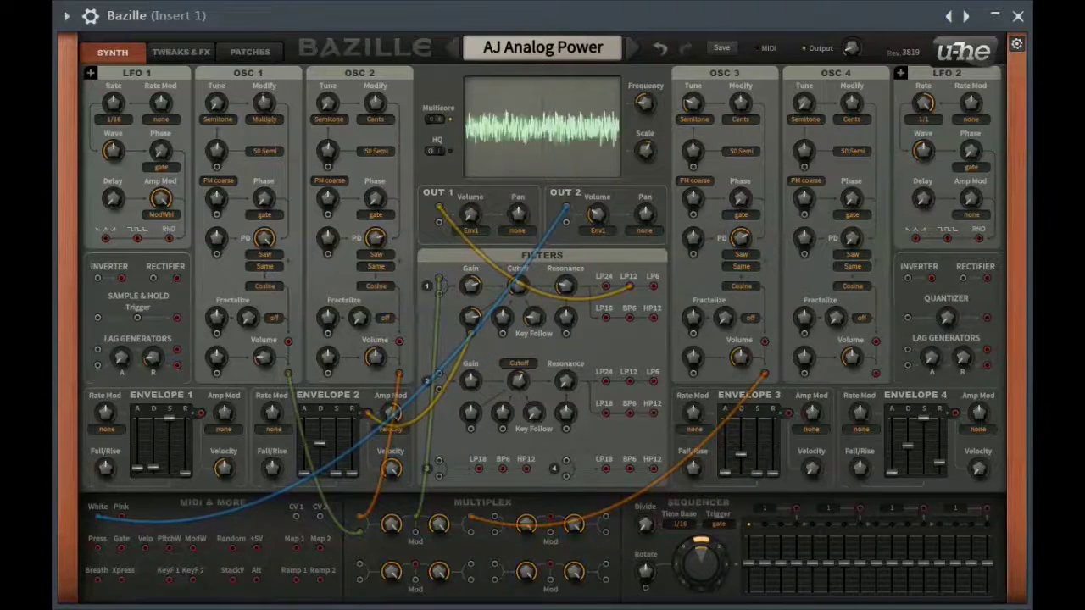
pyautogui.moveTo(858, 360); pyautogui.dragTo(766, 351)
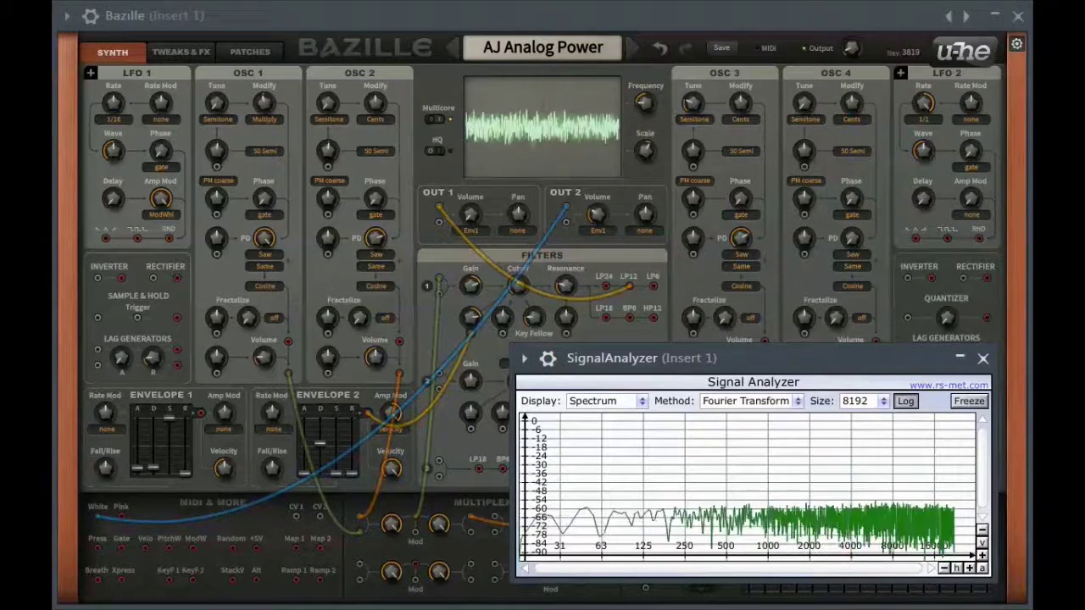
pyautogui.moveTo(872, 352); pyautogui.dragTo(1084, 339)
pyautogui.moveTo(566, 208); pyautogui.dragTo(501, 337)
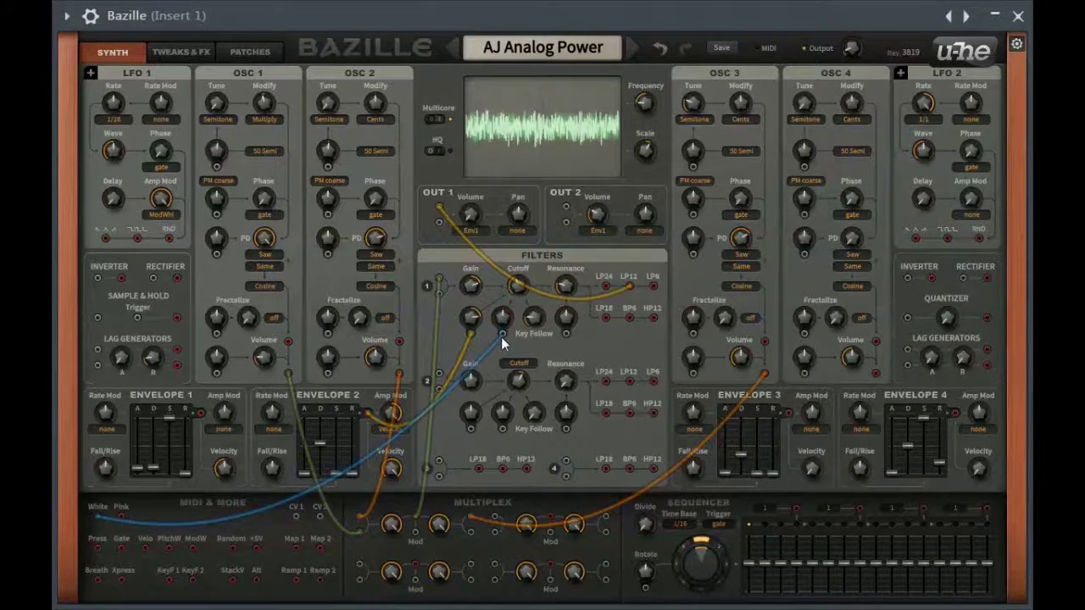
pyautogui.moveTo(469, 195)
pyautogui.moveTo(469, 196); pyautogui.dragTo(468, 176)
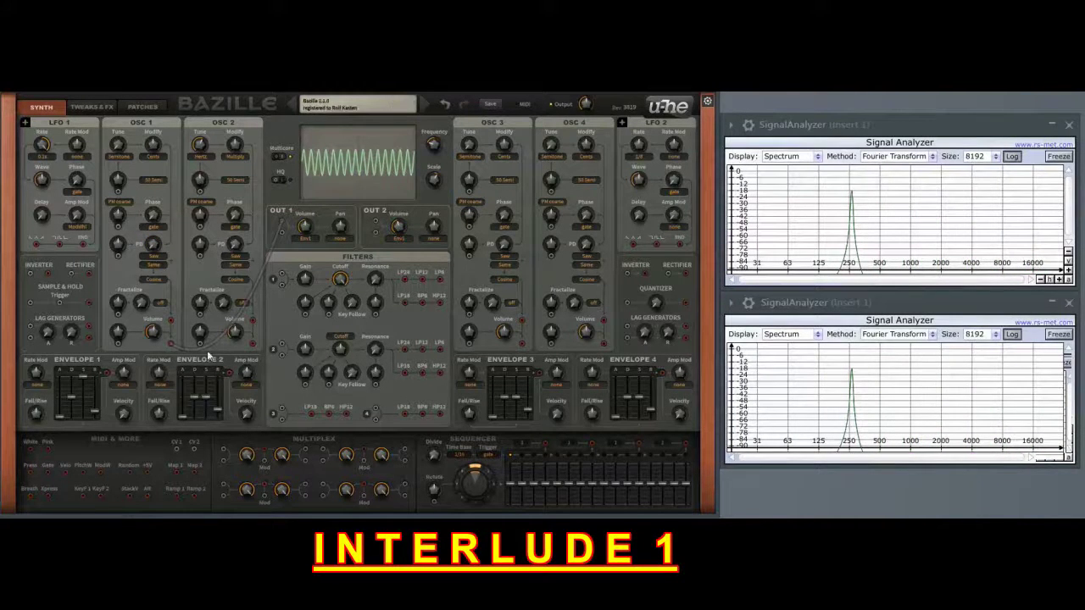
# - Route OSC 1 into Filter 1 and patch the filter's LP12 output into Out 1
pyautogui.click(281, 276)
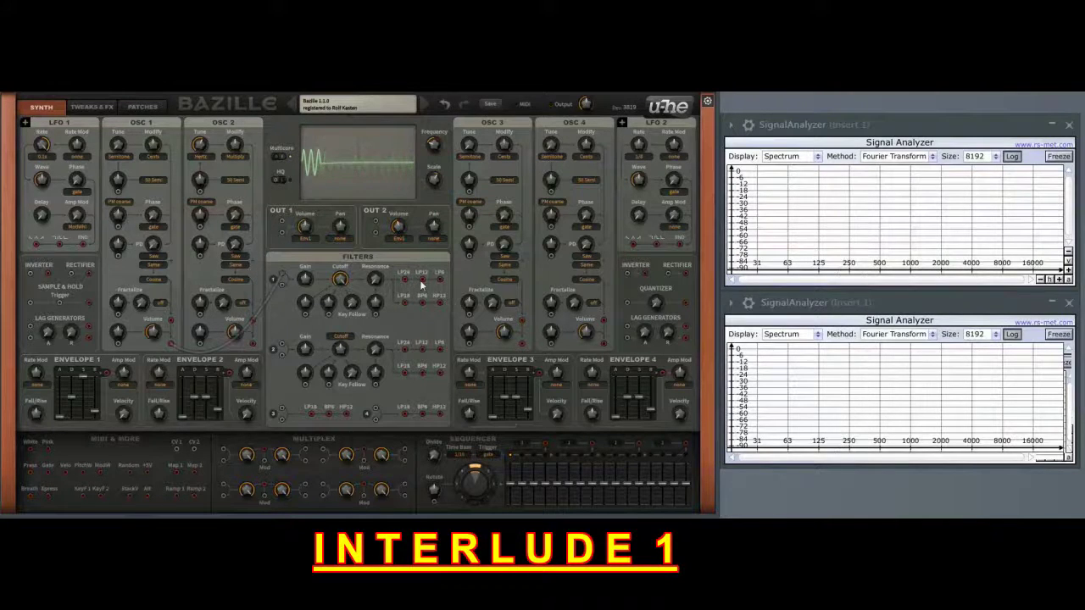
pyautogui.moveTo(406, 272); pyautogui.dragTo(287, 226)
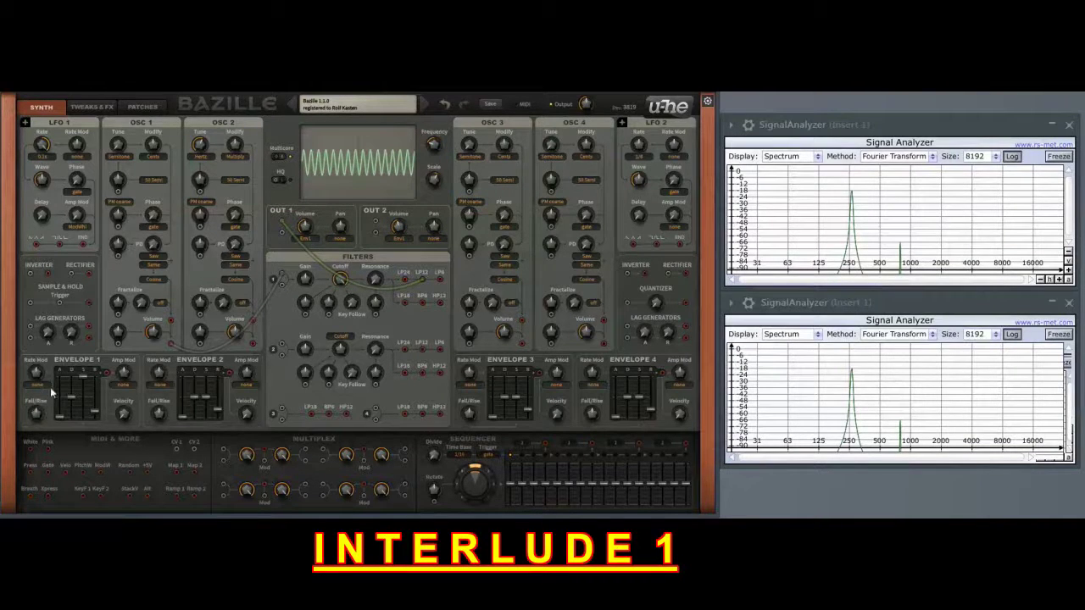
# - Feed White noise through the first Multiplex unit into Filter 1's second input and turn its gain down, starting from 41.50
pyautogui.moveTo(41, 451); pyautogui.dragTo(225, 456)
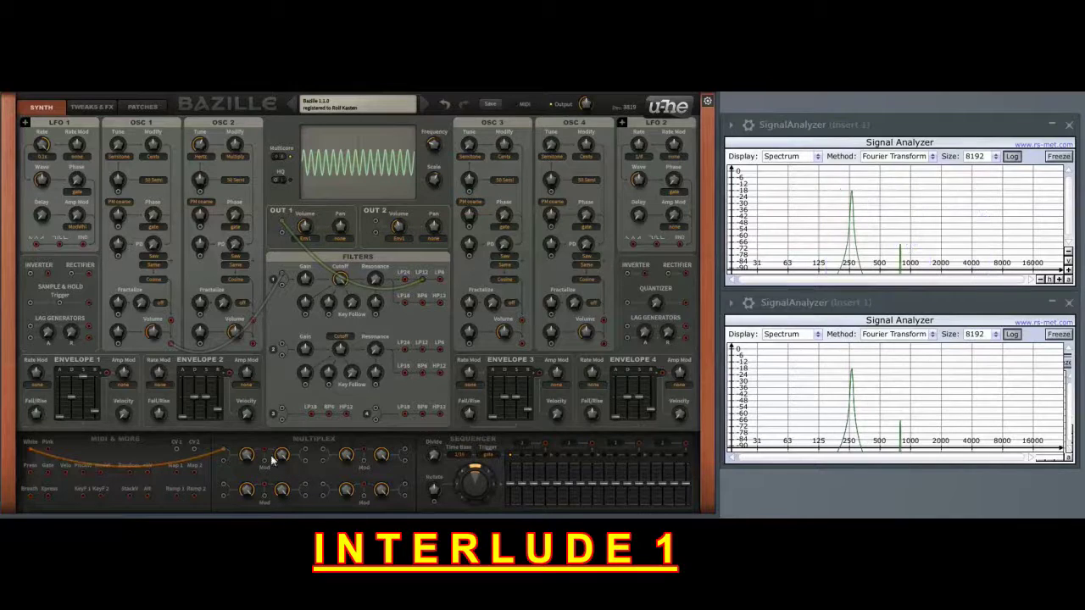
pyautogui.moveTo(248, 456); pyautogui.dragTo(248, 514)
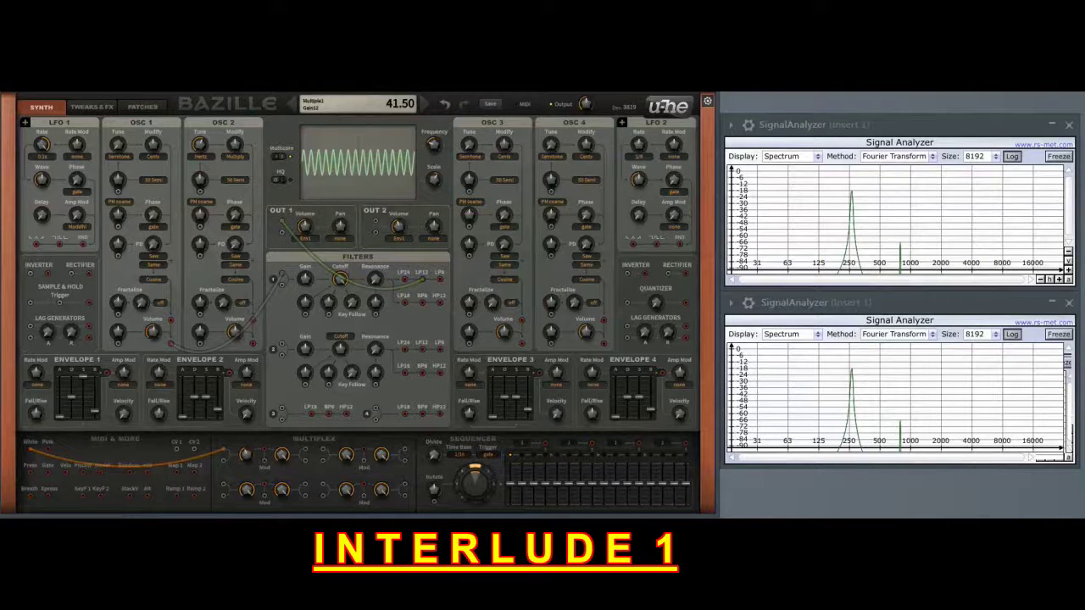
pyautogui.moveTo(263, 454); pyautogui.dragTo(282, 291)
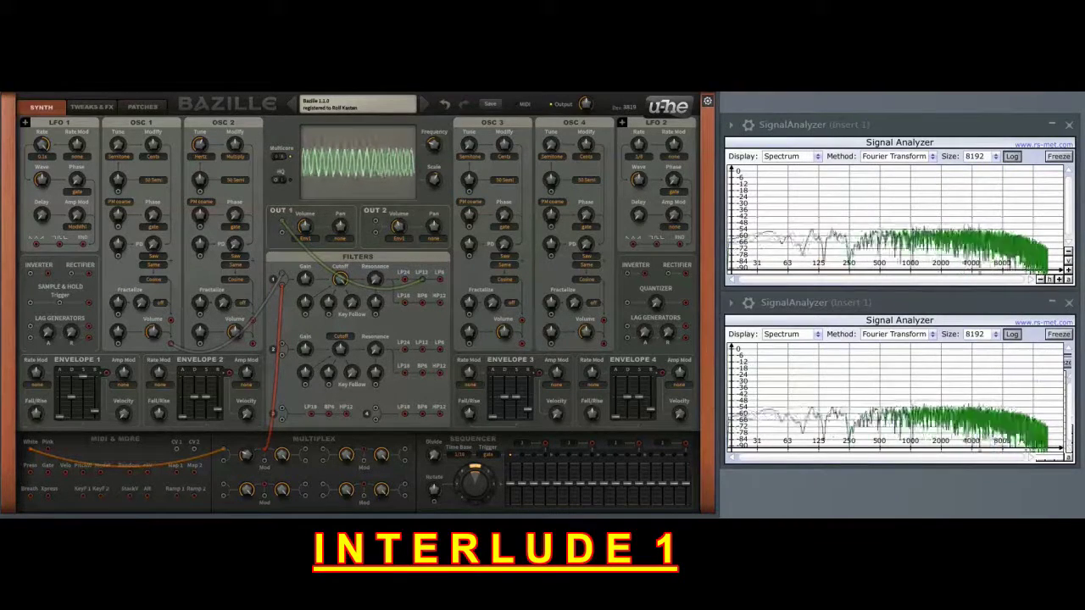
pyautogui.moveTo(247, 455); pyautogui.dragTo(248, 480)
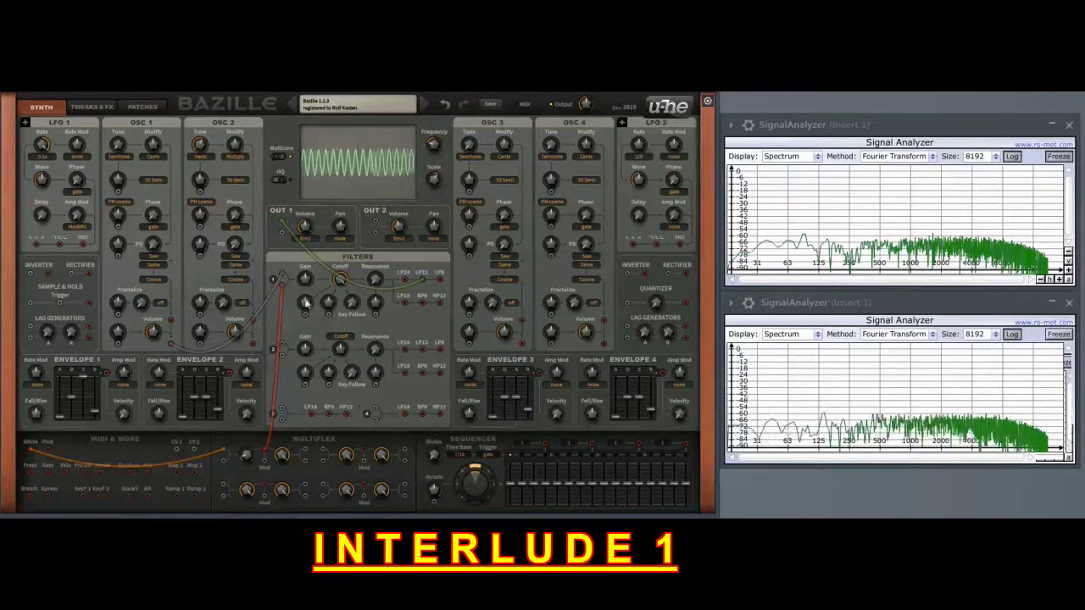
# - Move the multiplexed noise to Filter 1's first cutoff modulation input with a depth of 88.00 and capture the spectrum for comparison
pyautogui.moveTo(288, 295); pyautogui.dragTo(308, 281)
pyautogui.moveTo(246, 455); pyautogui.dragTo(259, 342)
pyautogui.moveTo(308, 303)
pyautogui.mouseDown()
pyautogui.moveTo(307, 291)
pyautogui.moveTo(308, 308)
pyautogui.mouseUp()
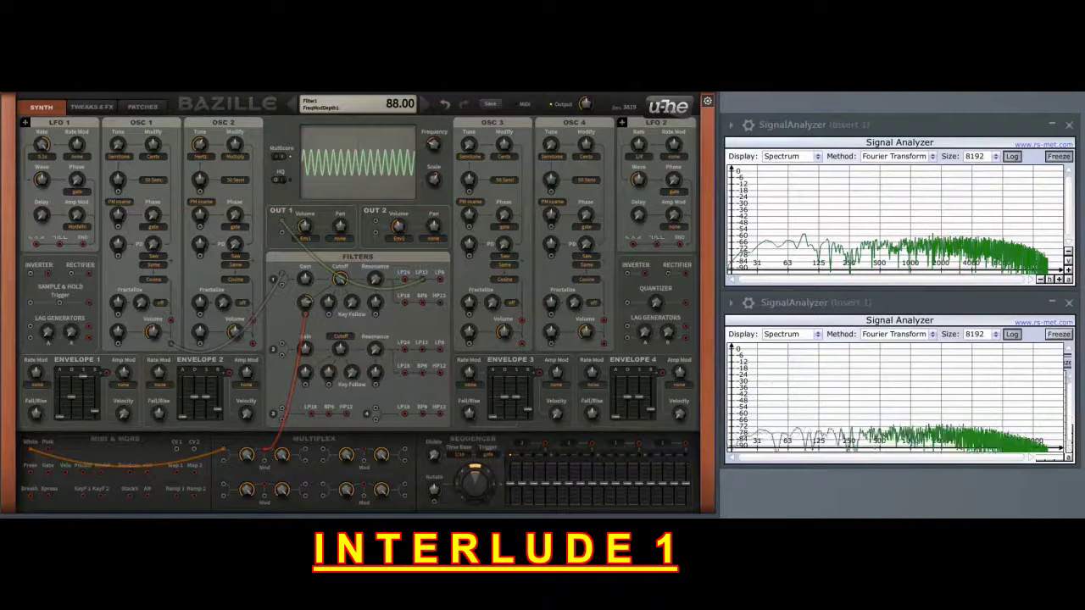
pyautogui.click(1058, 334)
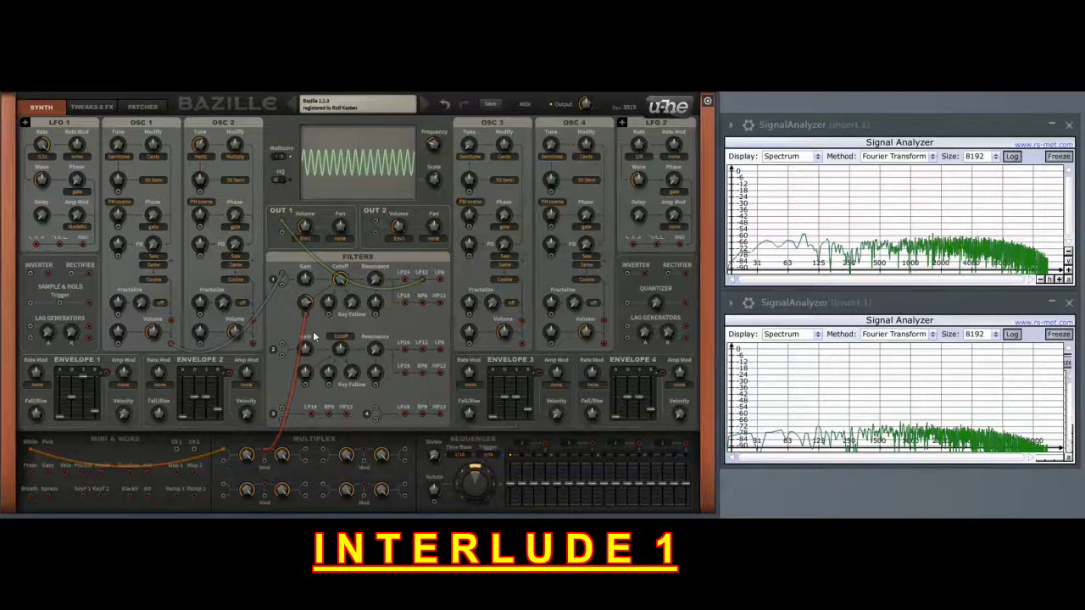
# - Return the multiplexed noise cable to Filter 1's second audio input and reduce the noise gain
pyautogui.moveTo(260, 458); pyautogui.dragTo(260, 469)
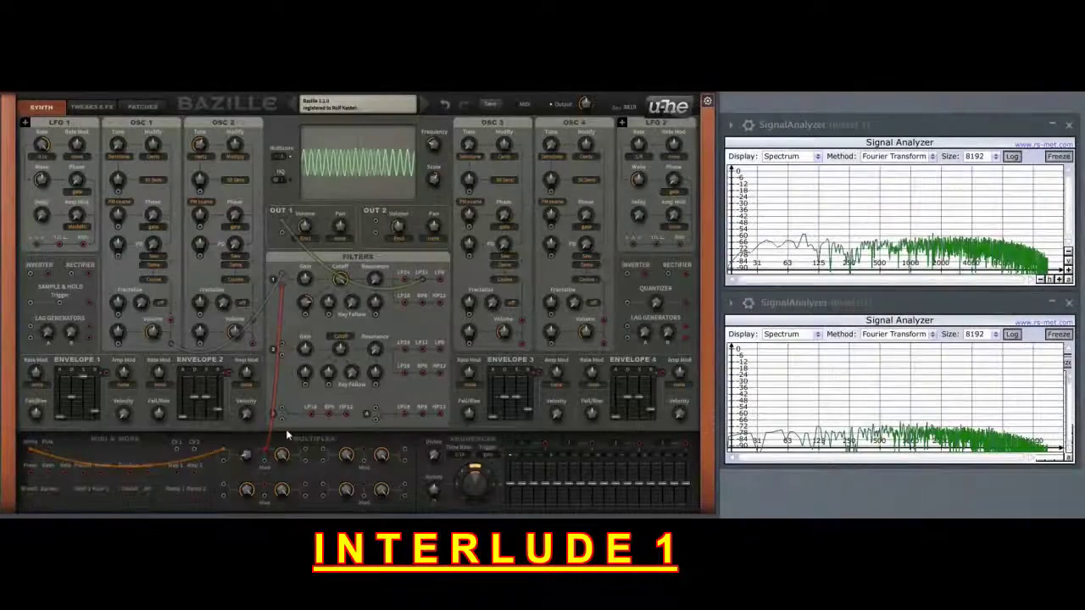
pyautogui.moveTo(247, 456); pyautogui.dragTo(256, 471)
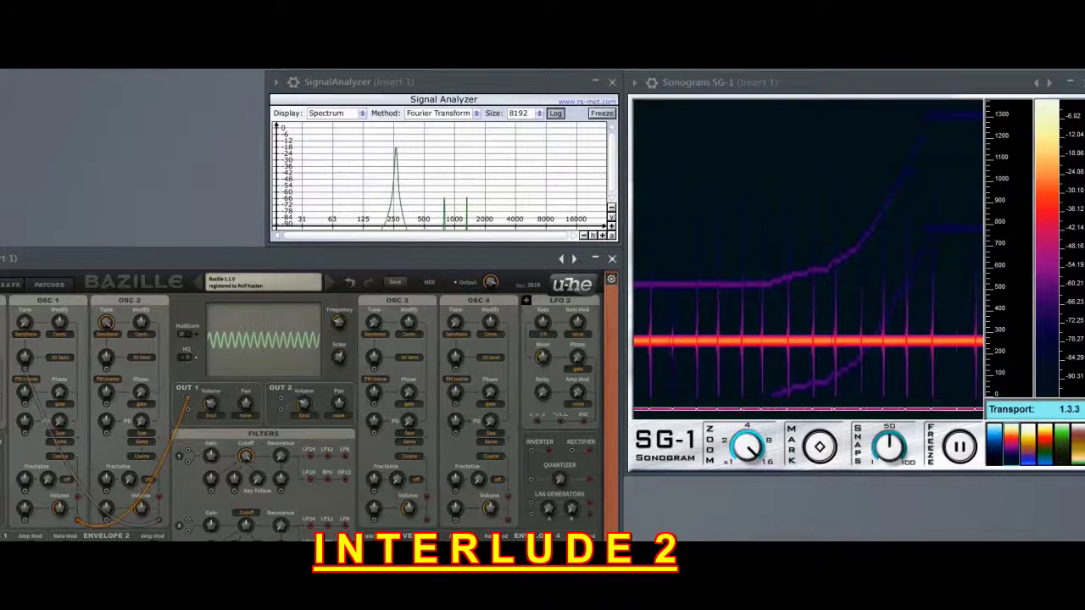
# - Set OSC 2's Modify mode to Multiply with a value of 3.00 and adjust the oscillator's tune
pyautogui.click(141, 334)
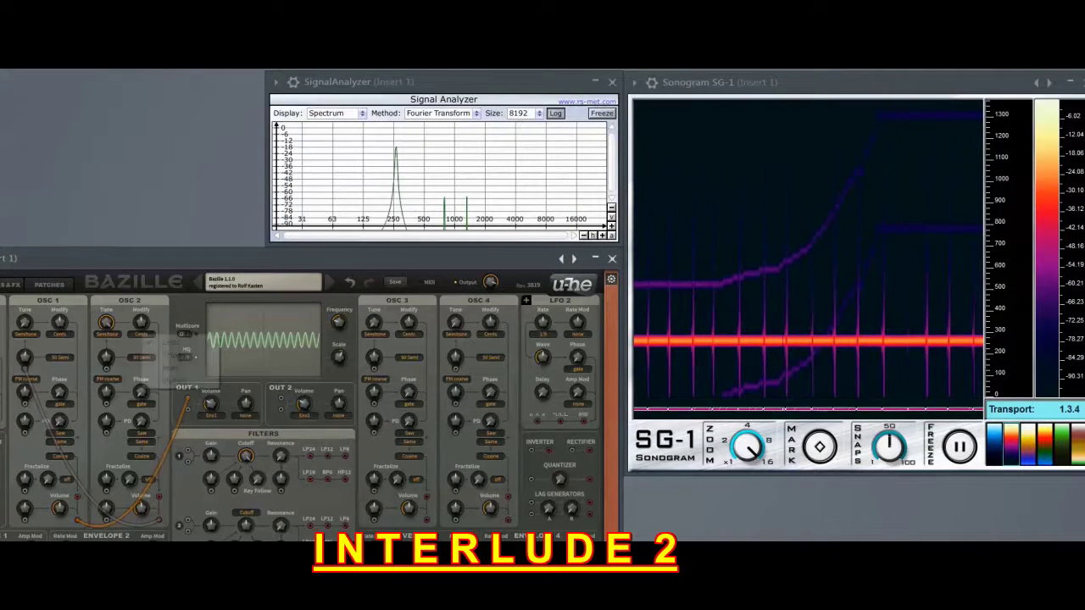
pyautogui.click(173, 380)
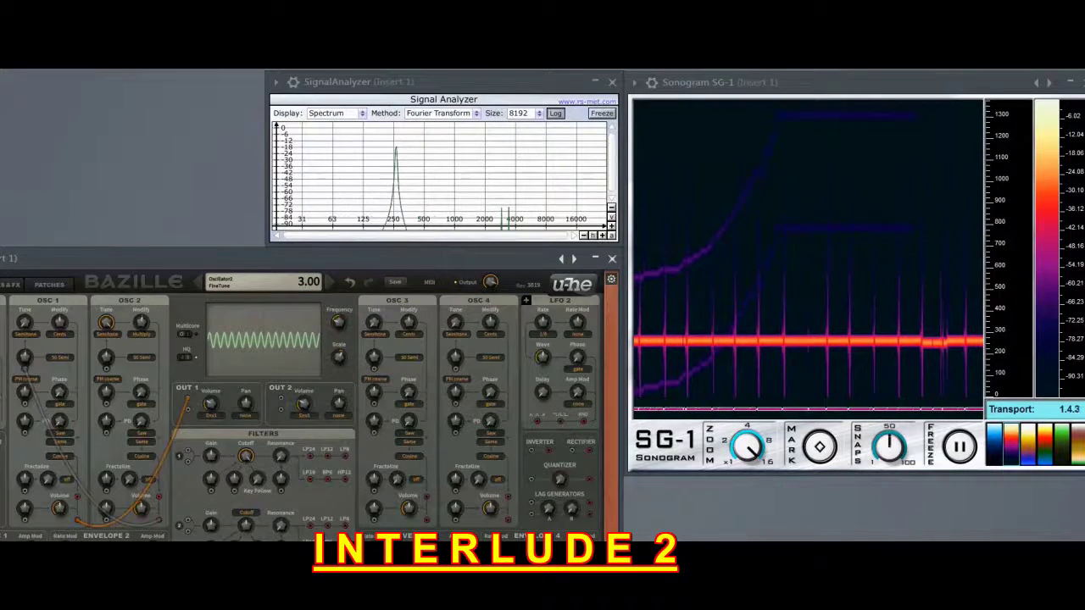
pyautogui.moveTo(106, 322)
pyautogui.mouseDown()
pyautogui.moveTo(106, 343)
pyautogui.moveTo(106, 315)
pyautogui.mouseUp()
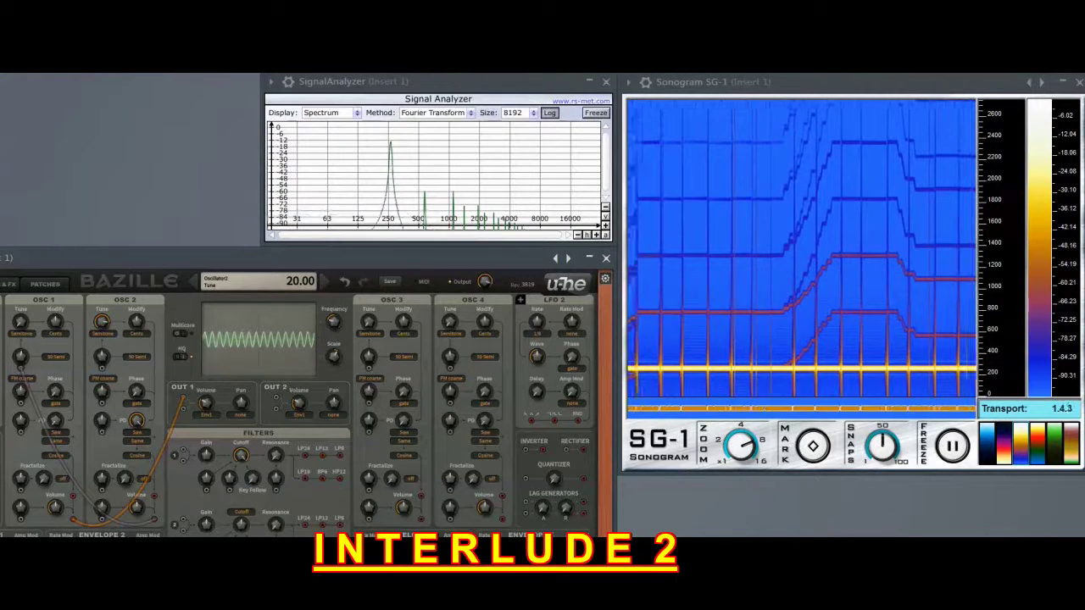
# - Keep OSC 2's tuning in Semitone mode and lower its tune through 19.00 and 15.00 while watching the sonogram
pyautogui.click(102, 333)
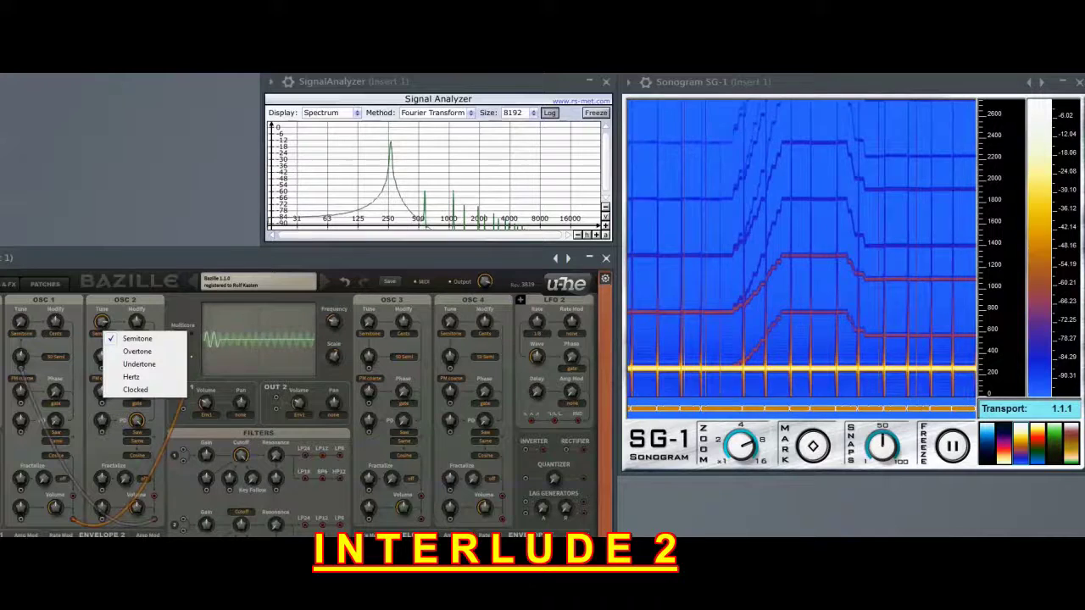
pyautogui.click(138, 339)
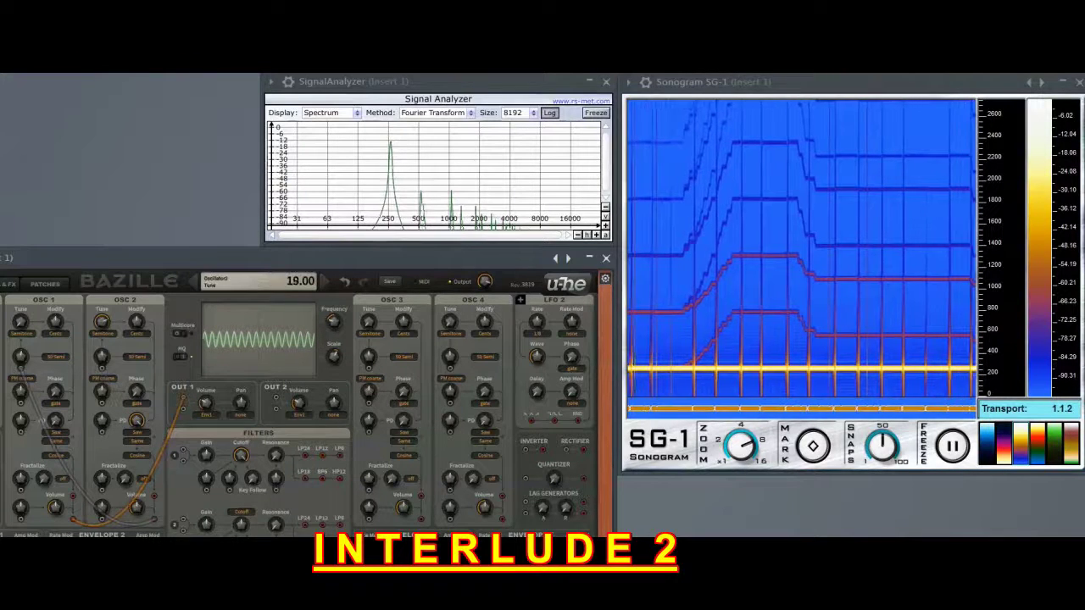
pyautogui.moveTo(102, 322); pyautogui.dragTo(101, 324)
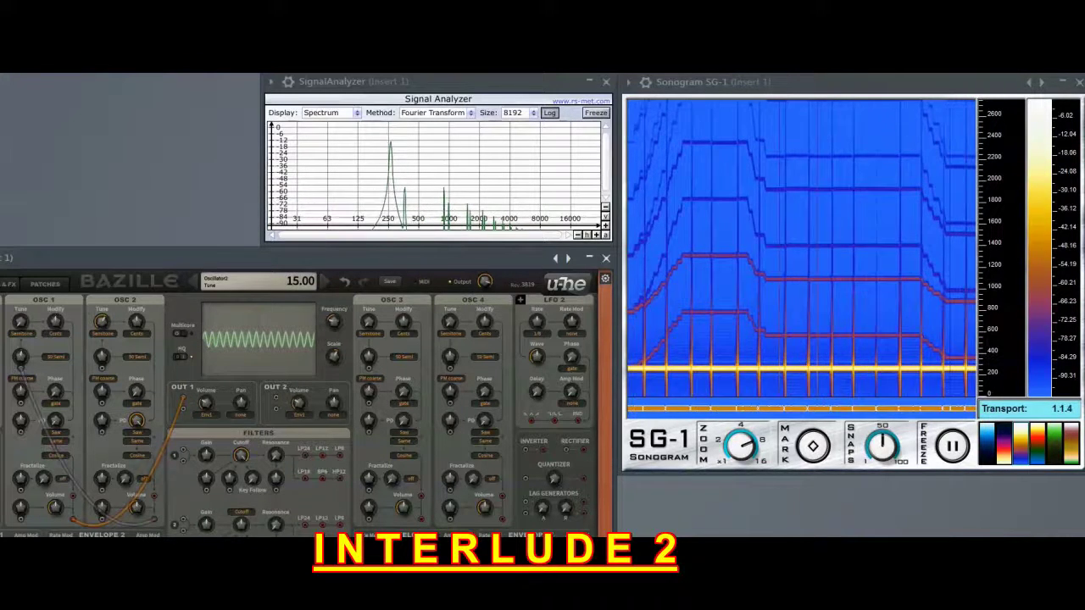
pyautogui.moveTo(102, 325); pyautogui.dragTo(101, 369)
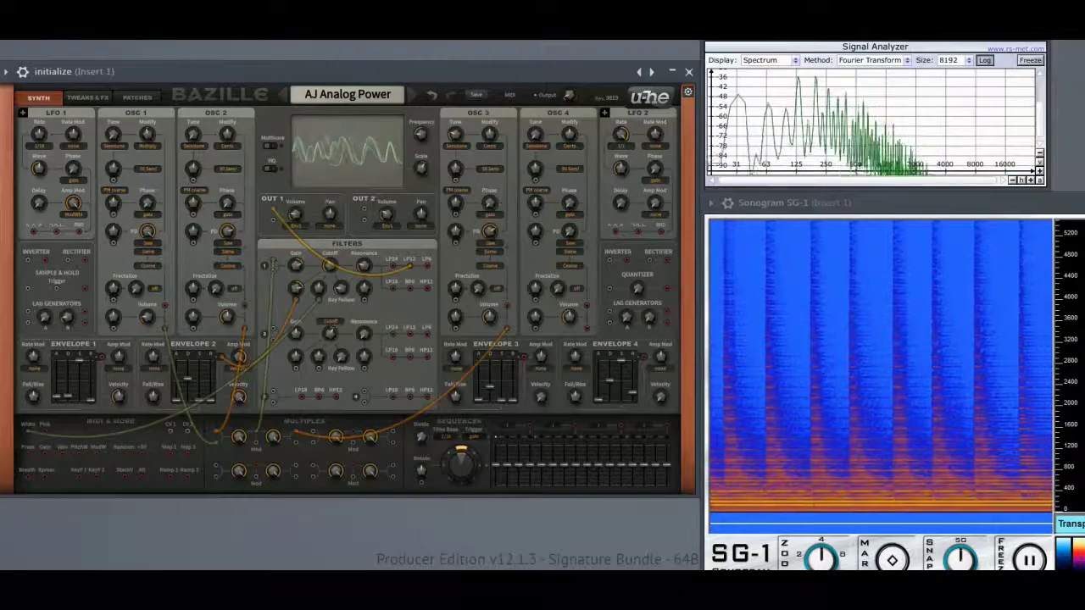
# - Try Envelope 2's sustain at 100.00 while watching the spectrum and sonogram
pyautogui.moveTo(196, 395); pyautogui.dragTo(197, 361)
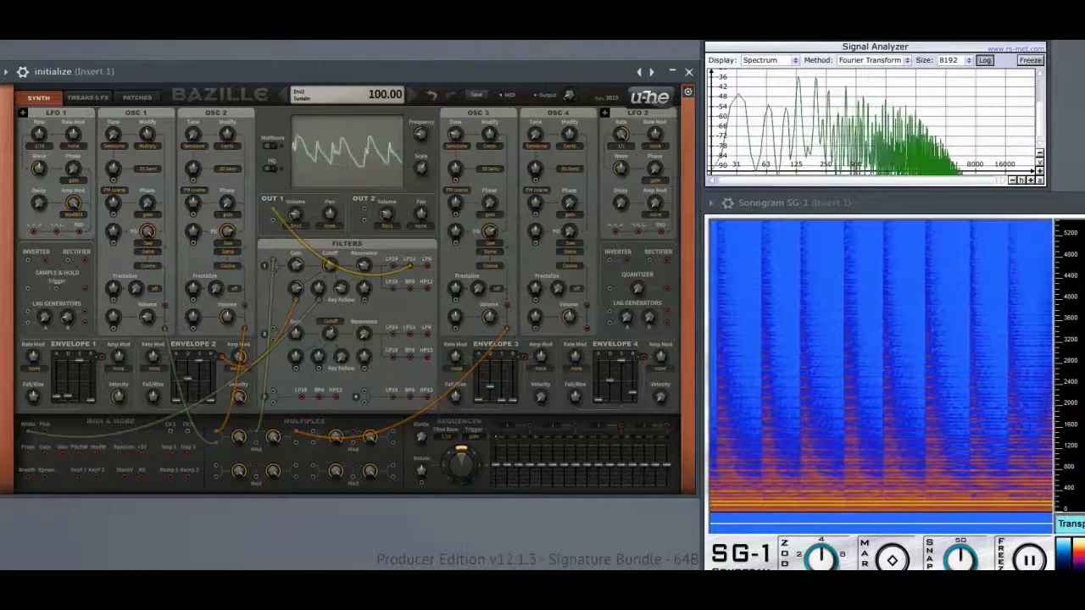
pyautogui.moveTo(163, 395); pyautogui.dragTo(163, 418)
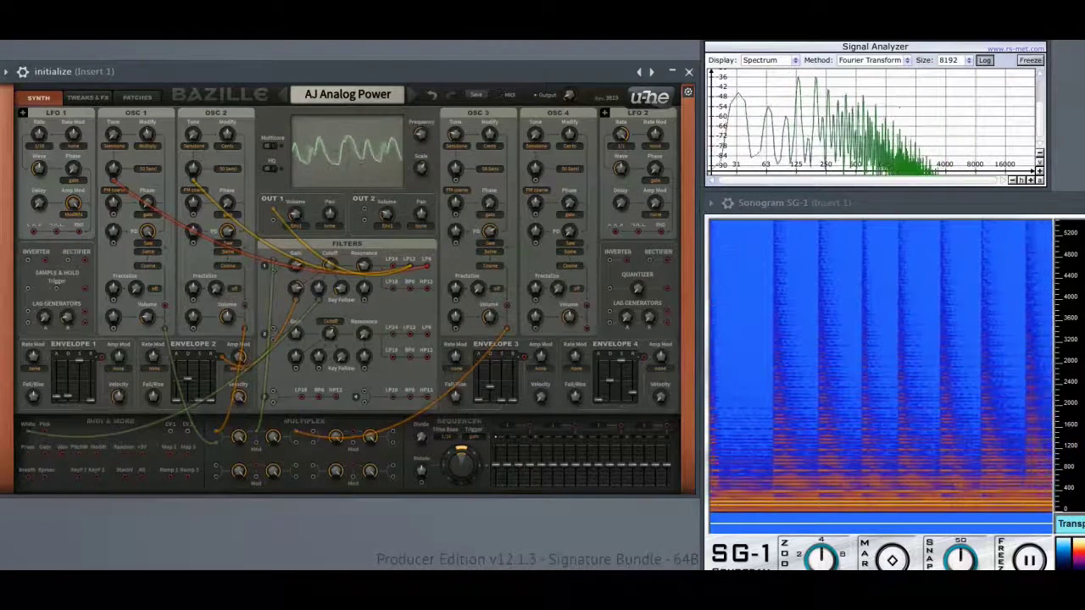
# - Show the tweaks and effects settings of the AJ Analog Power patch
pyautogui.click(87, 97)
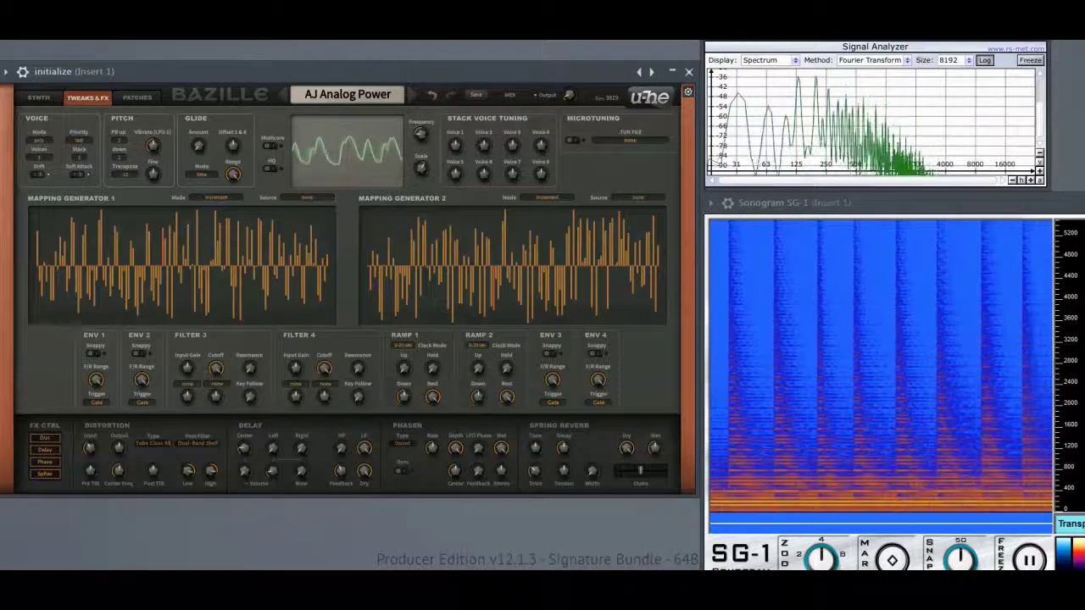